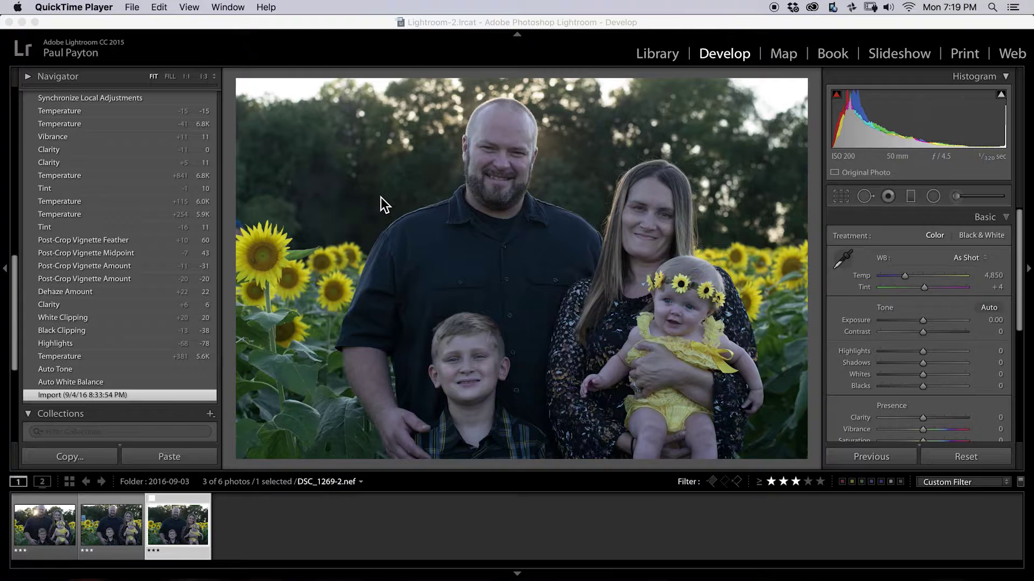
Look through the three family photos in the filmstrip and return to DSC_1269-2.nef.
click(439, 208)
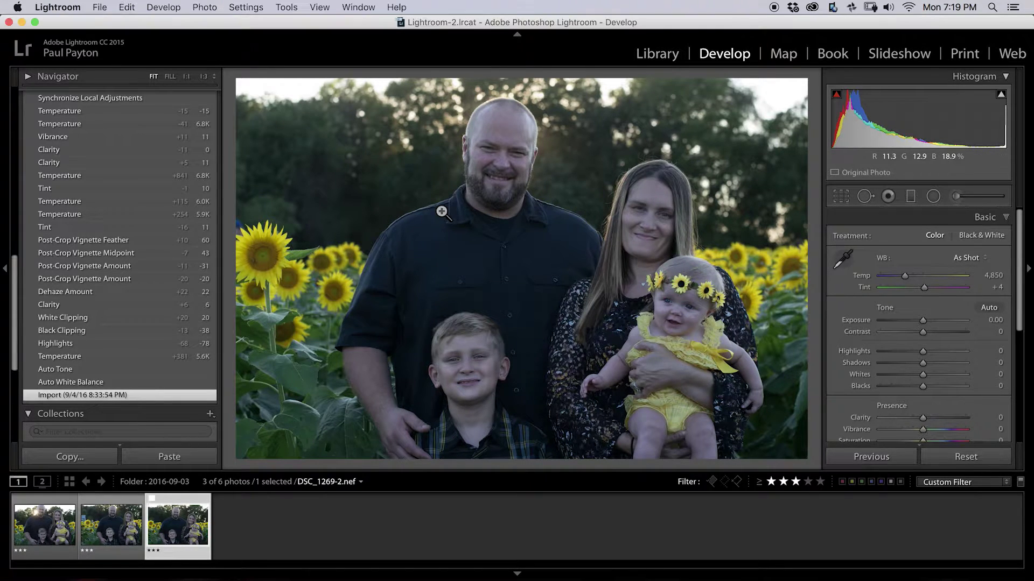
key(Left)
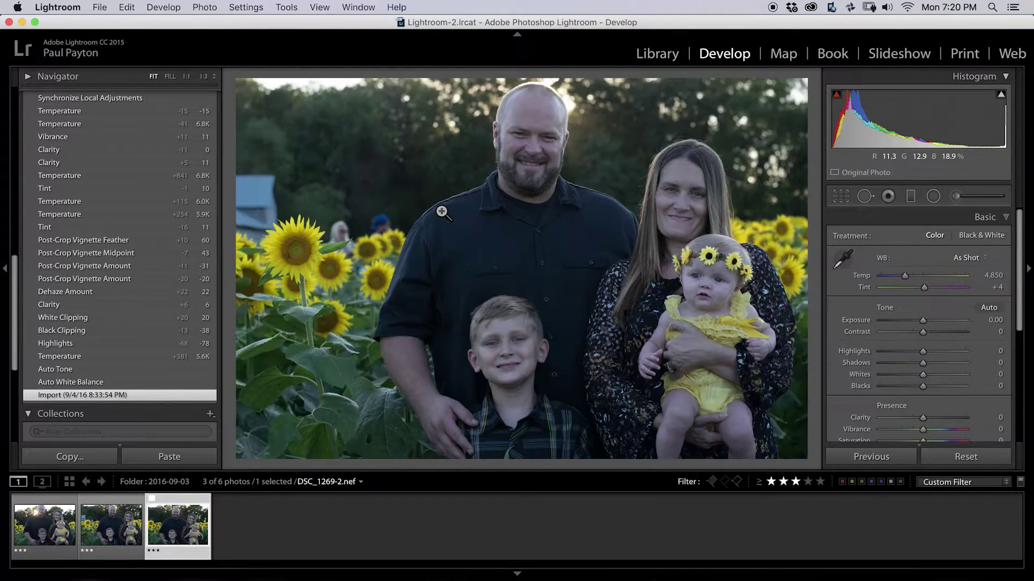
key(Left)
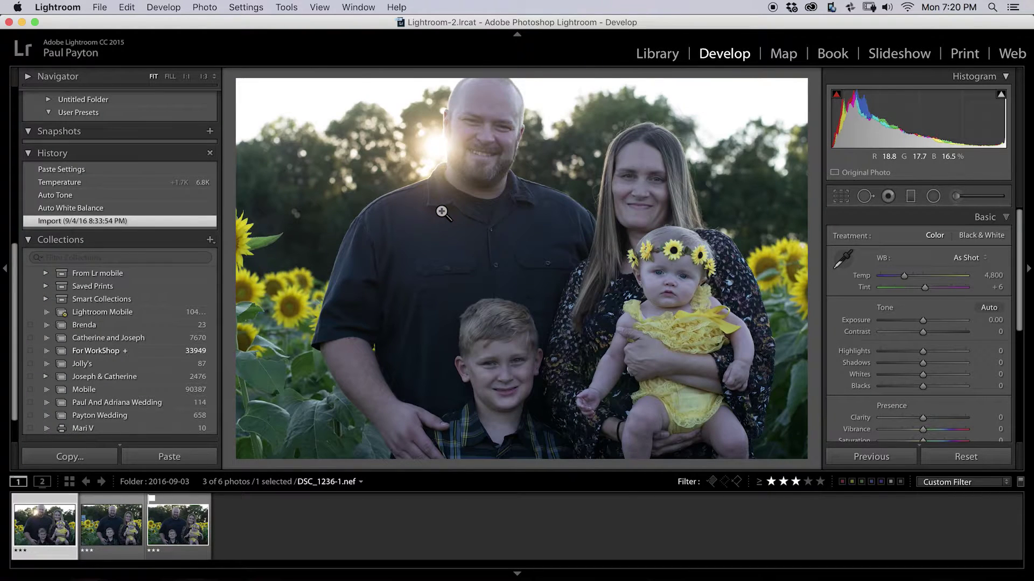
key(Right)
key(Right)
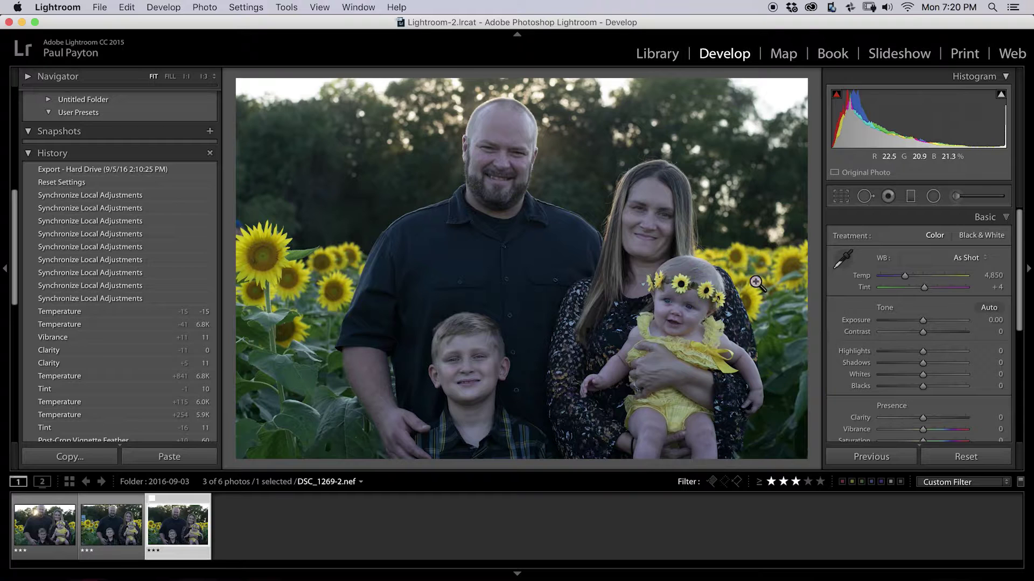
Apply Auto white balance and Auto tone to DSC_1269-2.nef.
click(967, 258)
click(958, 280)
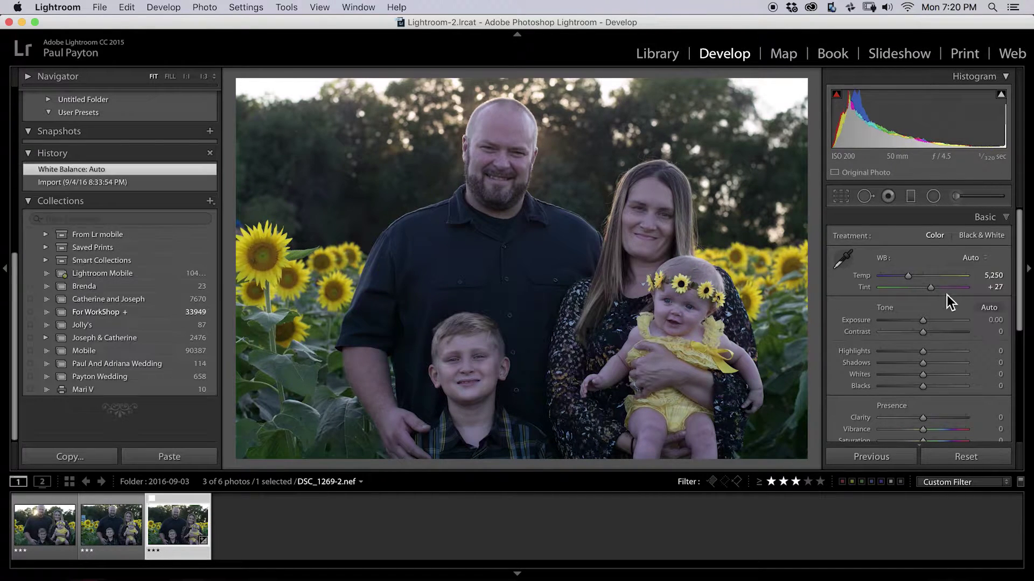
click(988, 308)
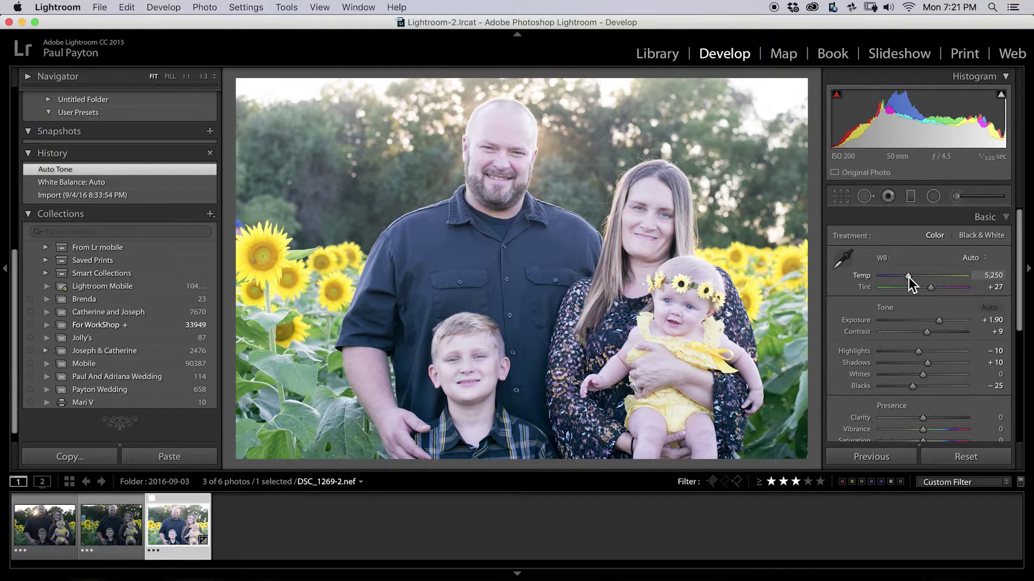
Warm the photo's white balance to a Temp of 6,800 and set Tint to +10.
drag(909, 277, 920, 276)
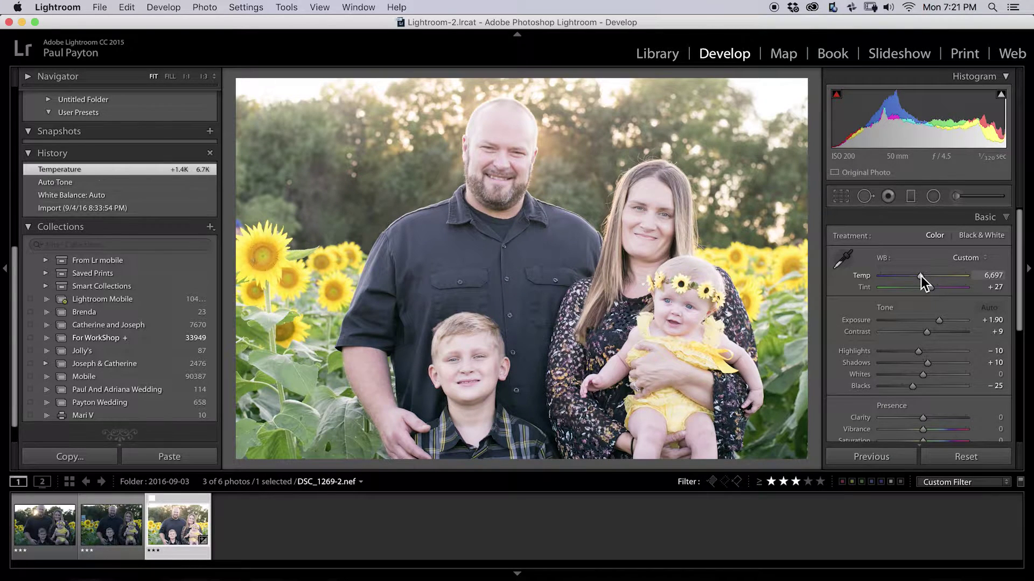
click(990, 275)
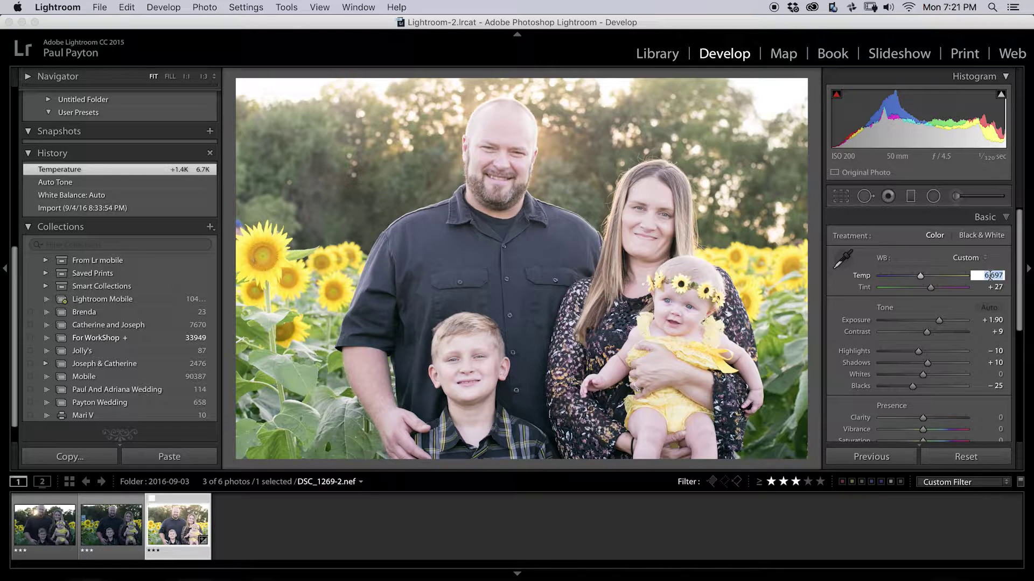
text(6800)
key(Return)
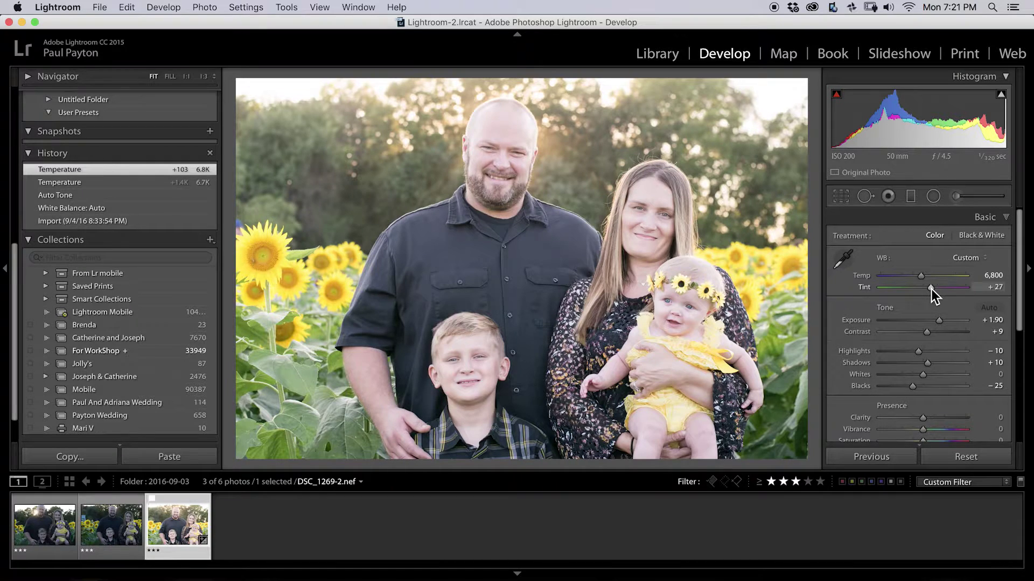
drag(931, 289, 926, 288)
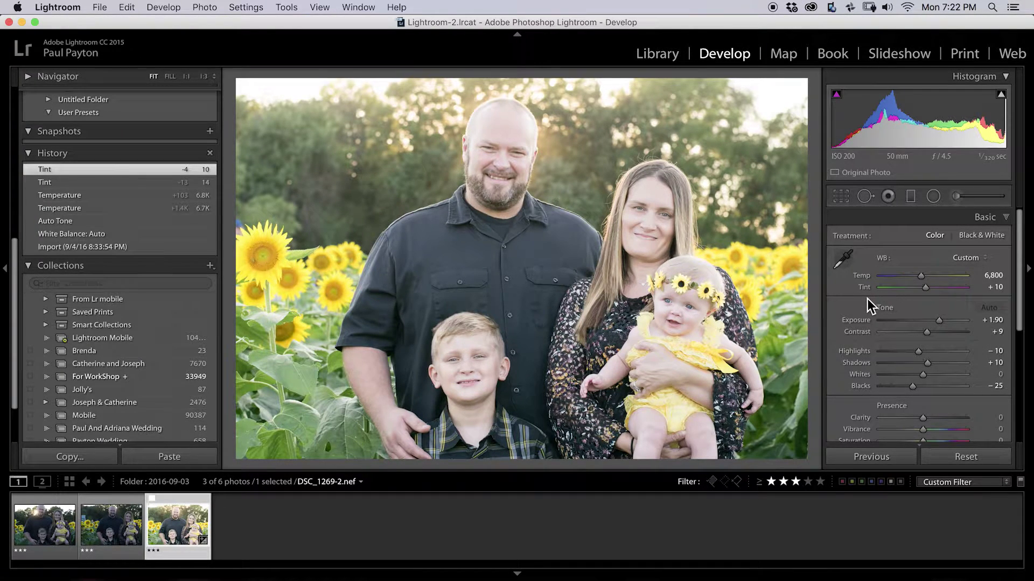
Set the photo's Highlights to −77, Blacks to −38 and Whites to +17.
scroll(856, 308, down, 3)
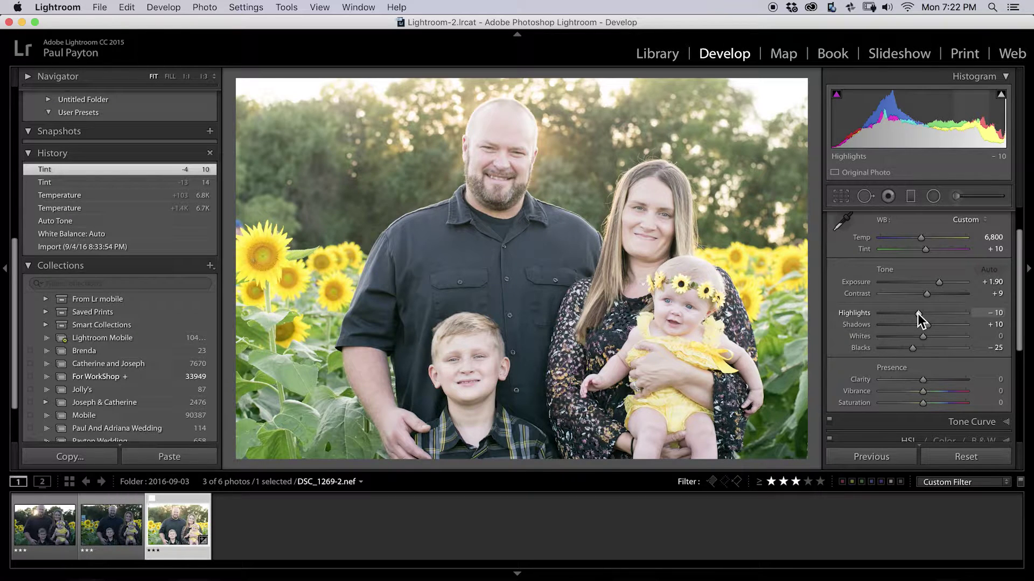
drag(917, 313, 889, 314)
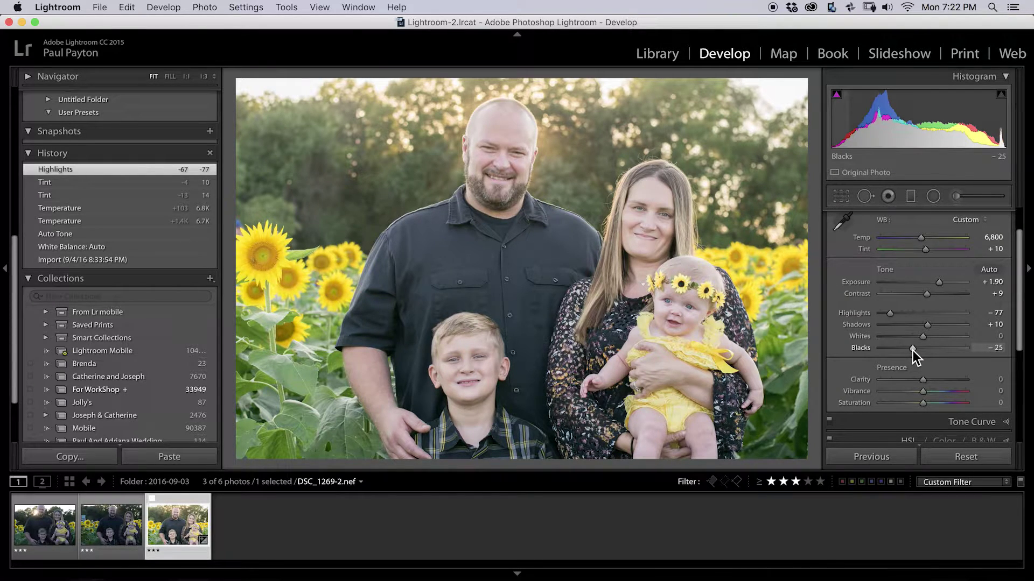
drag(913, 351, 906, 349)
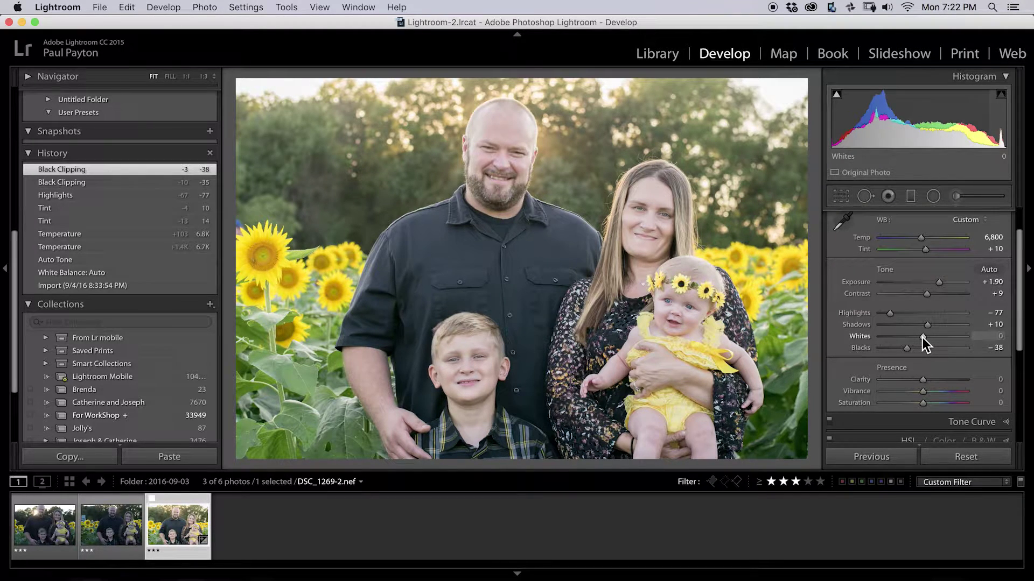
drag(922, 337, 929, 337)
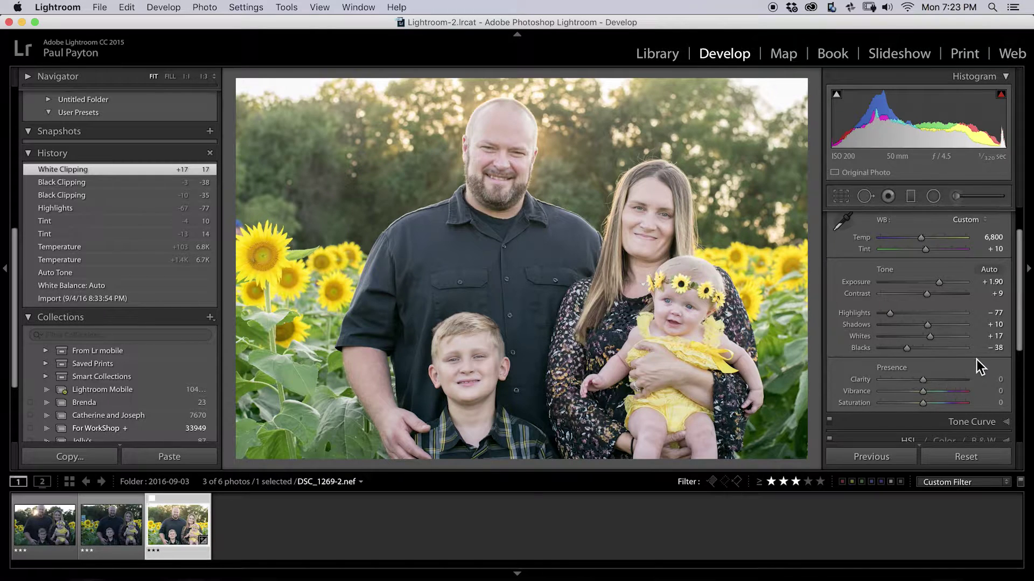
Set Dehaze to +20 and add a post-crop vignette with Amount −18 and Feather 58.
scroll(978, 360, down, 5)
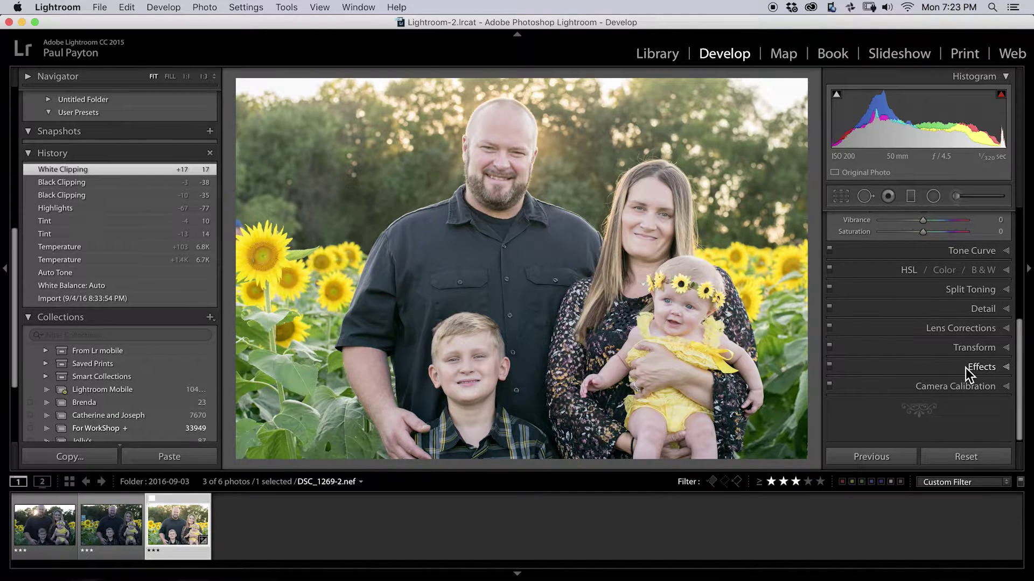
click(971, 368)
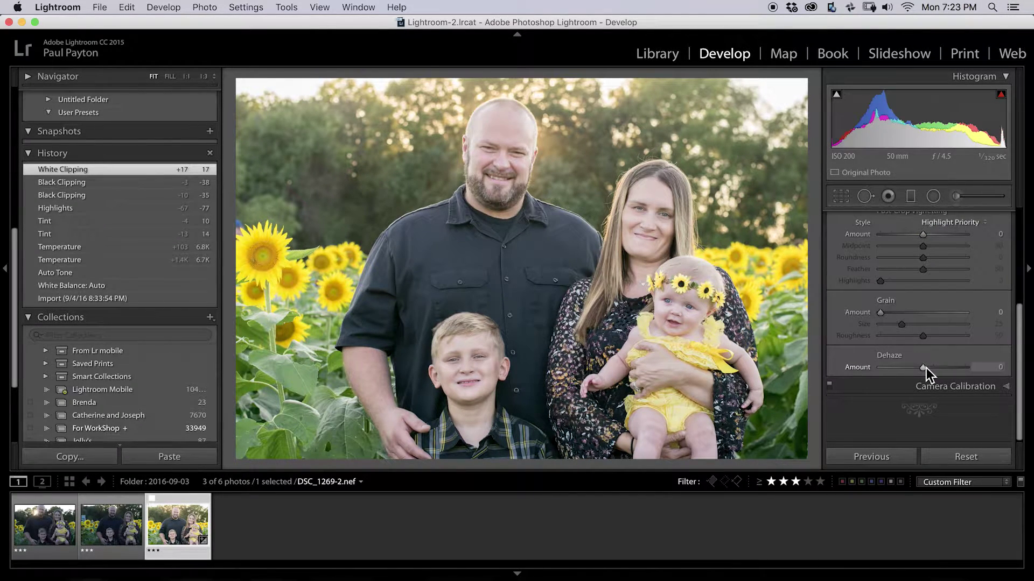
scroll(965, 359, up, 3)
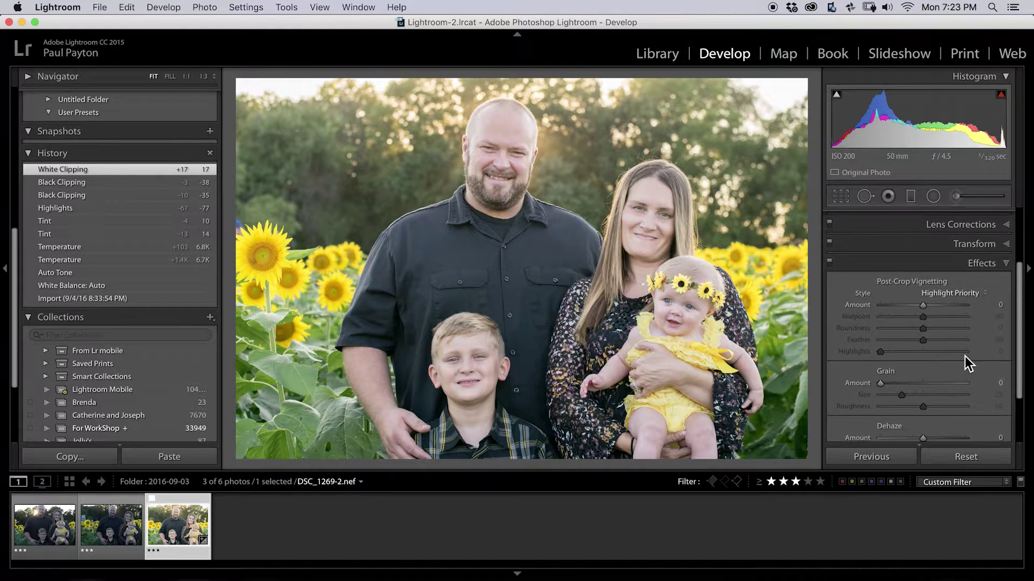
scroll(965, 356, down, 3)
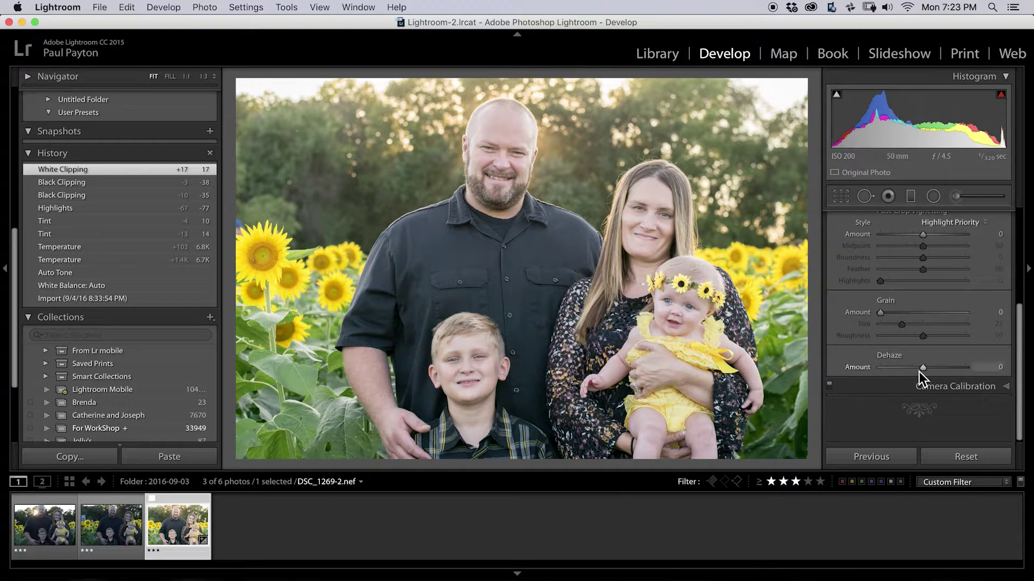
drag(921, 370, 929, 371)
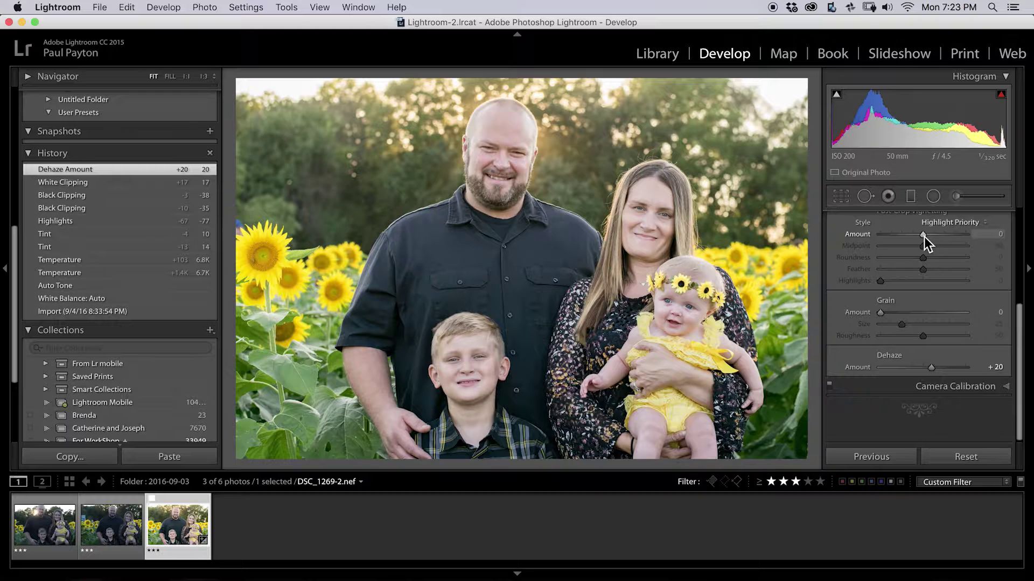
mouse_move(924, 237)
mouse_down()
mouse_move(873, 236)
mouse_move(935, 239)
mouse_move(917, 242)
mouse_up()
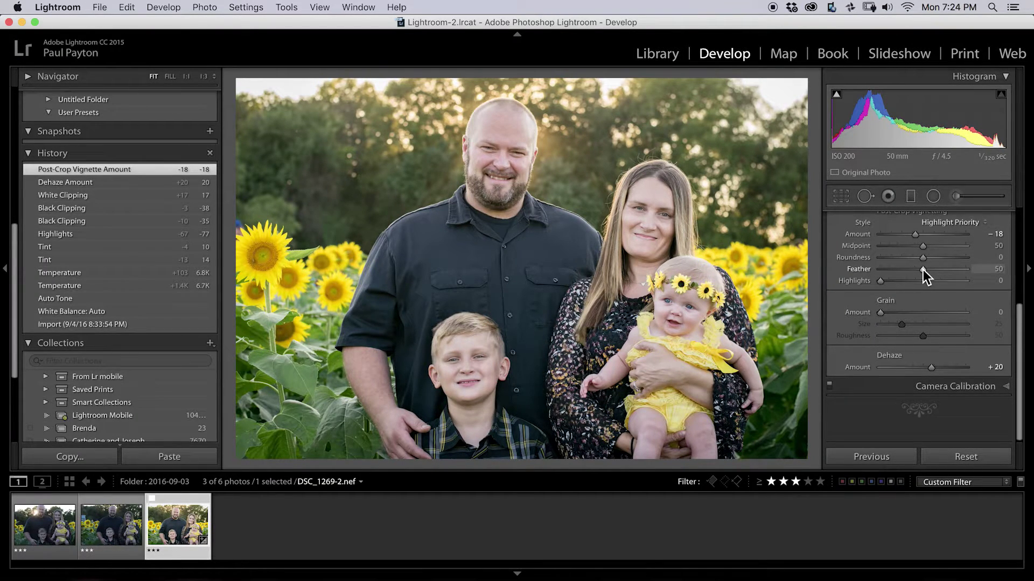
drag(922, 270, 930, 274)
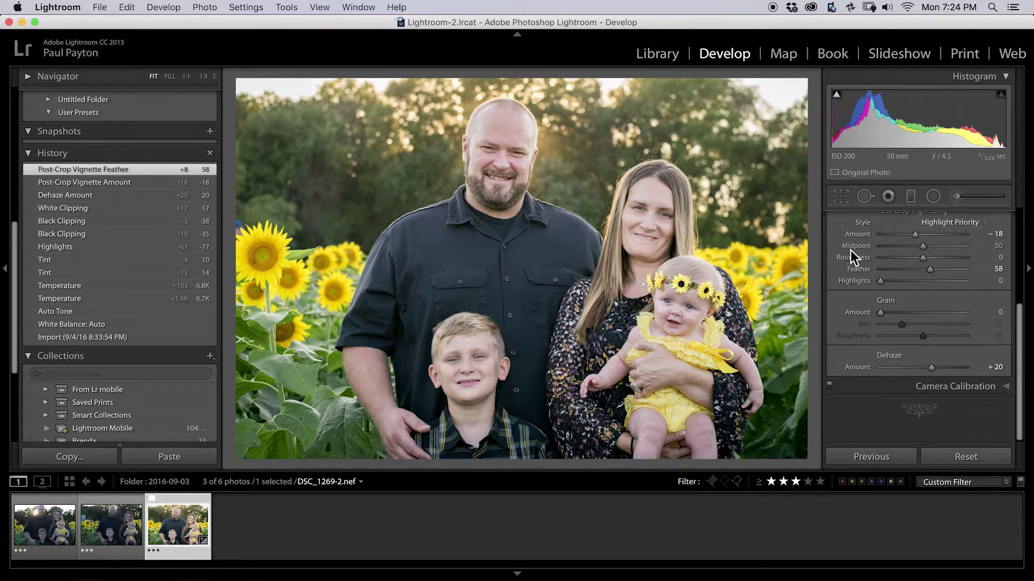
Try a higher Saturation, return it to 0, and set Vibrance to +11.
scroll(844, 248, up, 5)
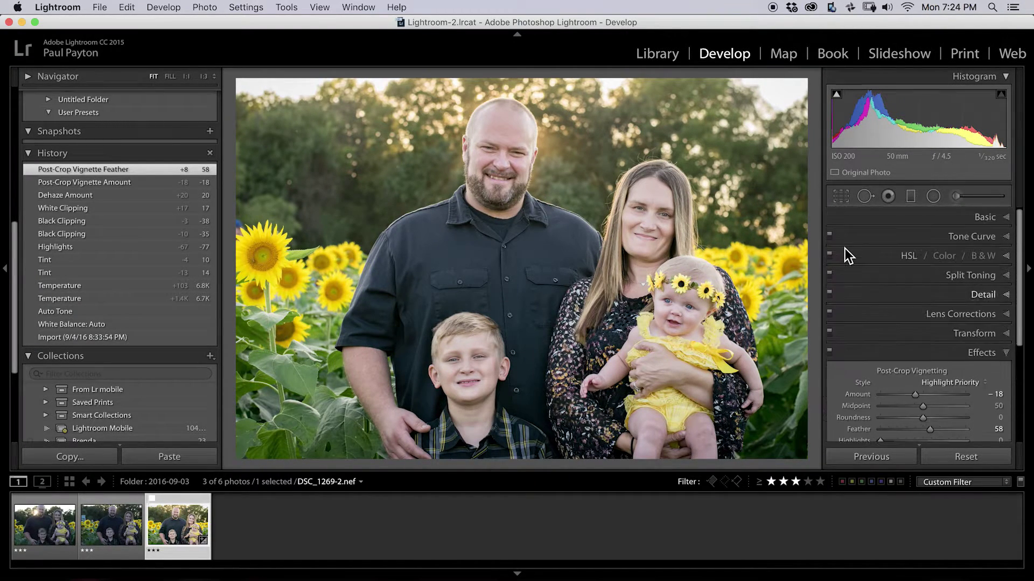
click(955, 214)
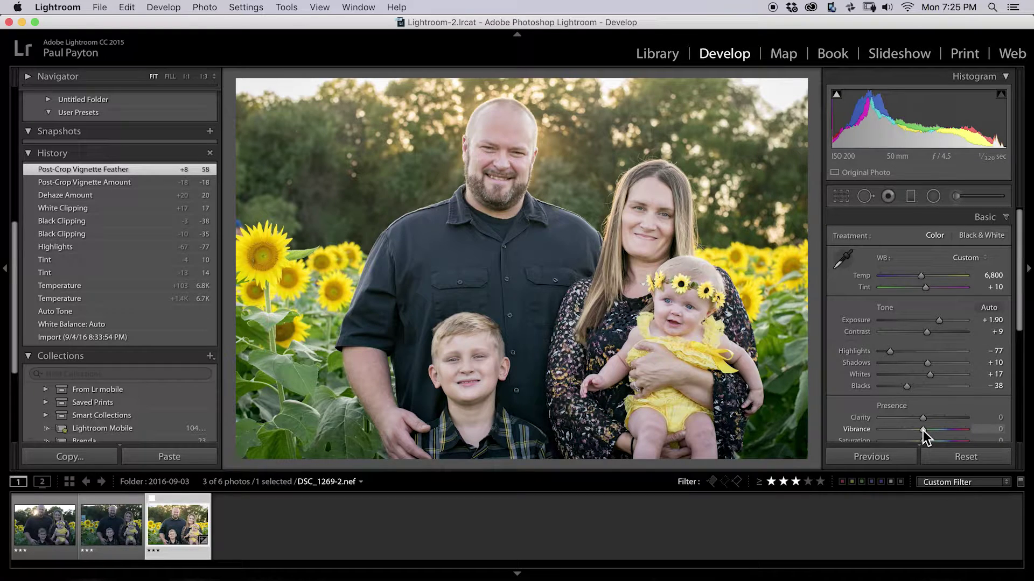
scroll(947, 425, down, 1)
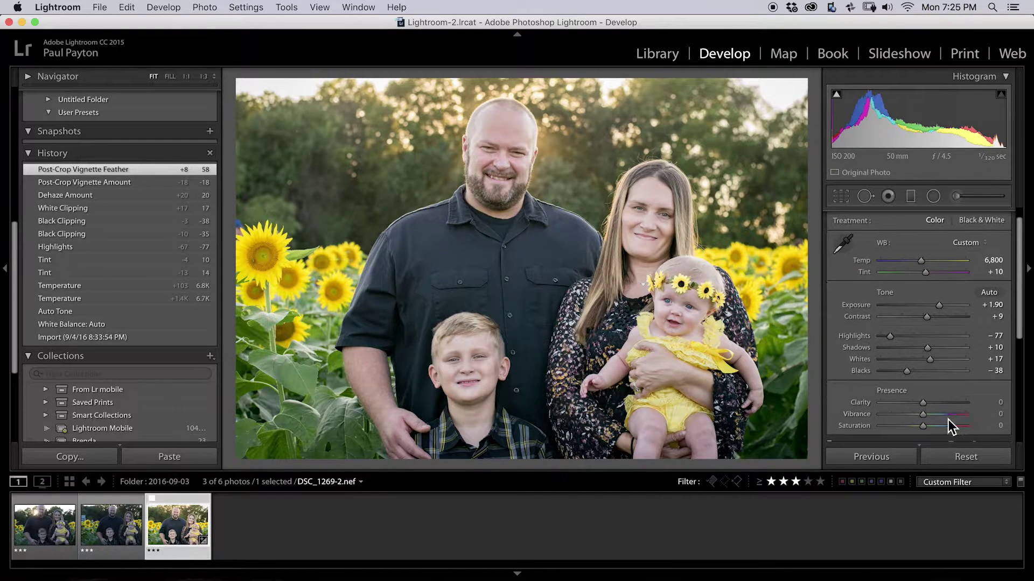
drag(923, 427, 934, 428)
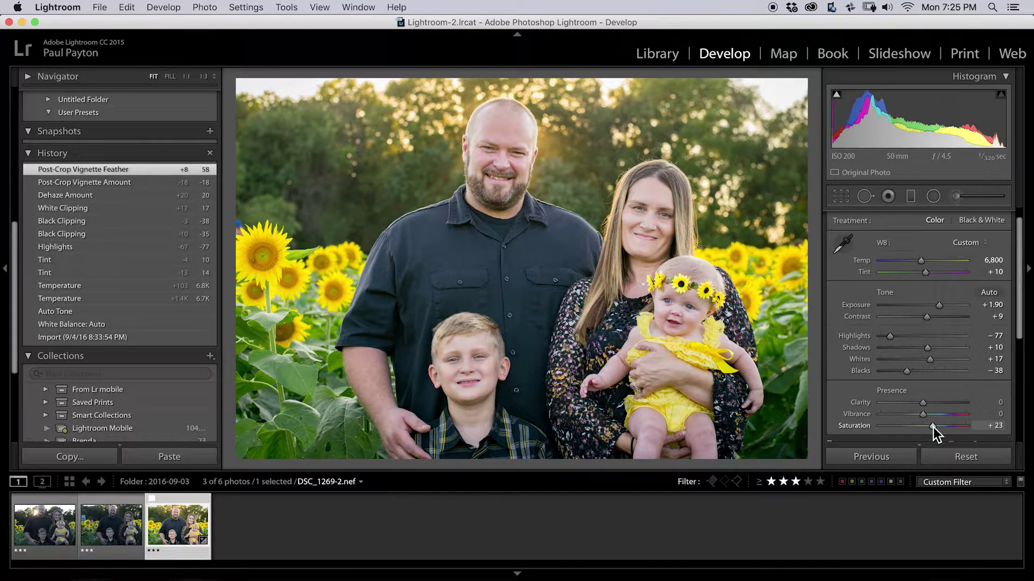
mouse_move(934, 427)
mouse_down()
mouse_move(945, 428)
mouse_move(922, 426)
mouse_up()
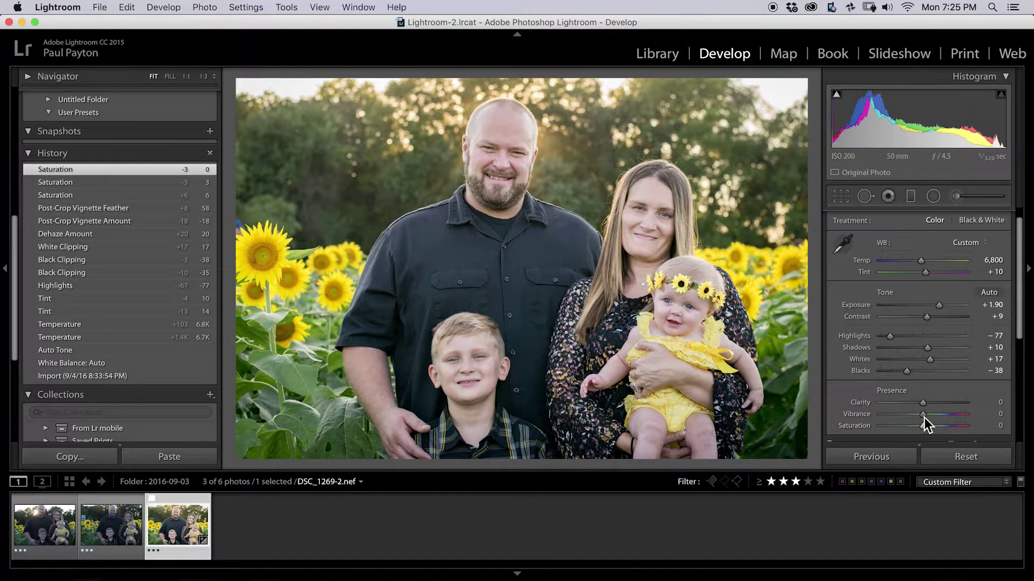
drag(923, 416, 928, 417)
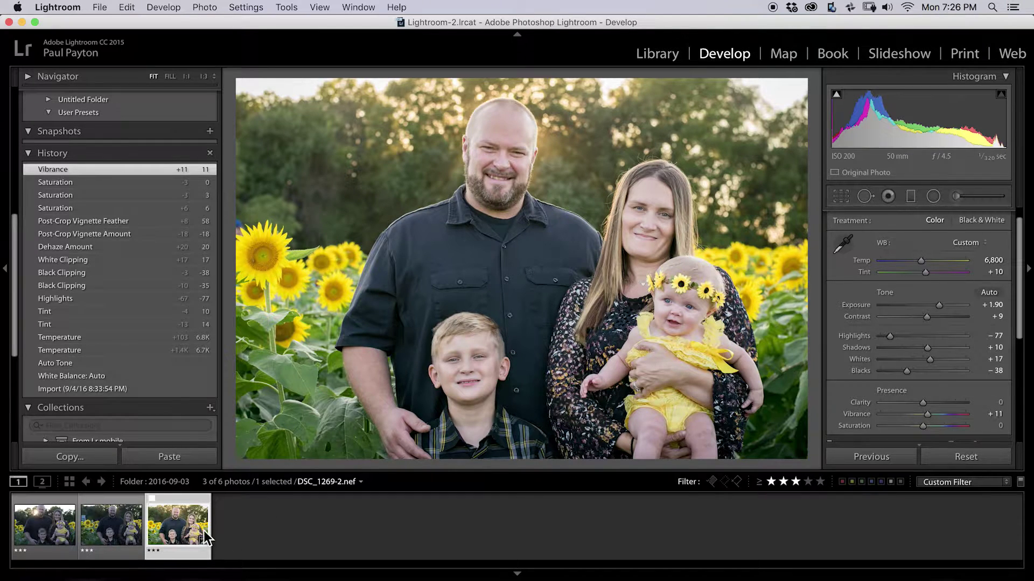
Apply the previous settings from the edited DSC_1269-2.nef to DSC_1262-1.nef.
click(127, 524)
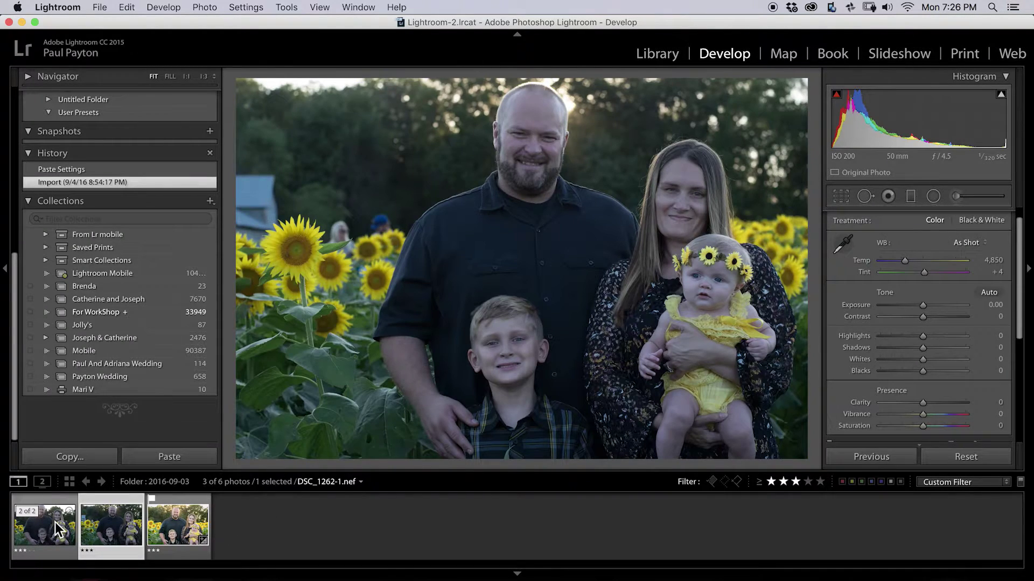
key(Left)
click(180, 523)
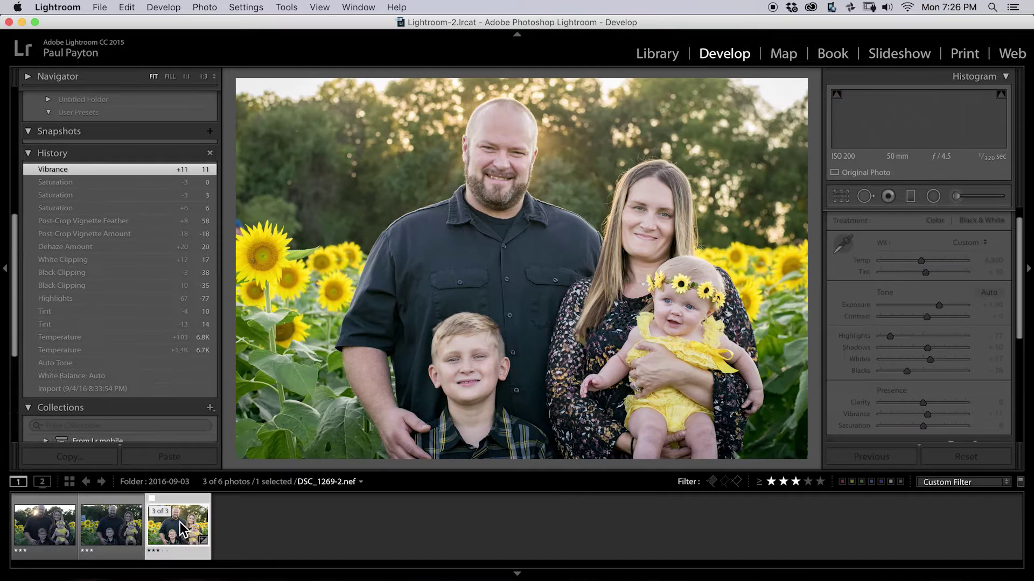
click(105, 538)
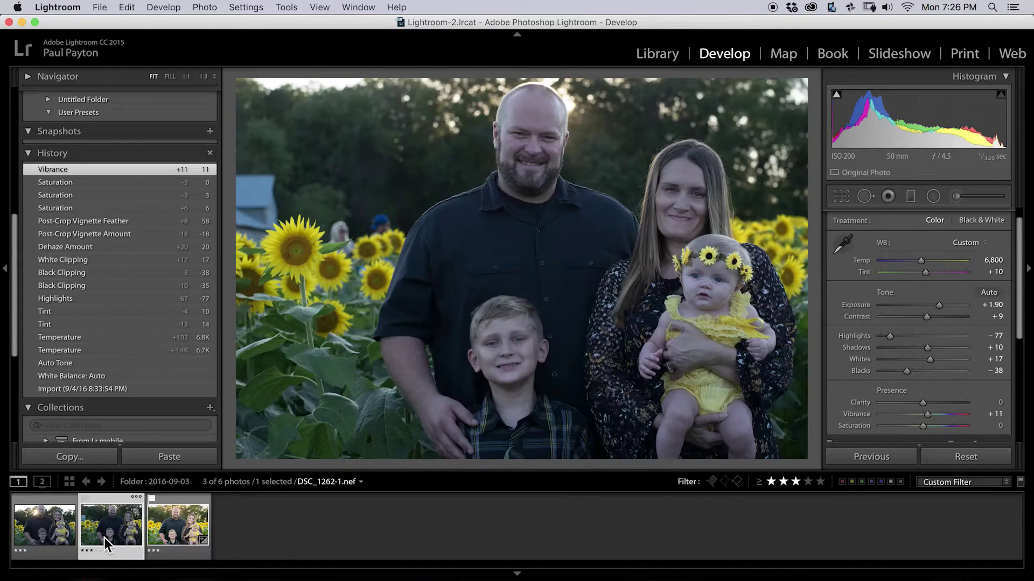
click(860, 458)
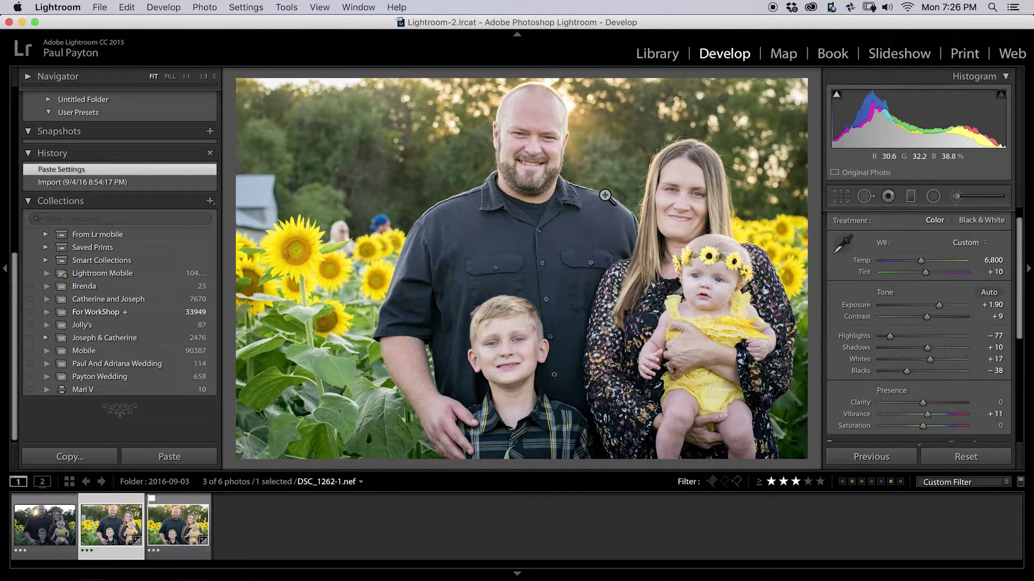
Apply the previous photo's settings to DSC_1236-1.nef and review the other two edited photos.
click(37, 534)
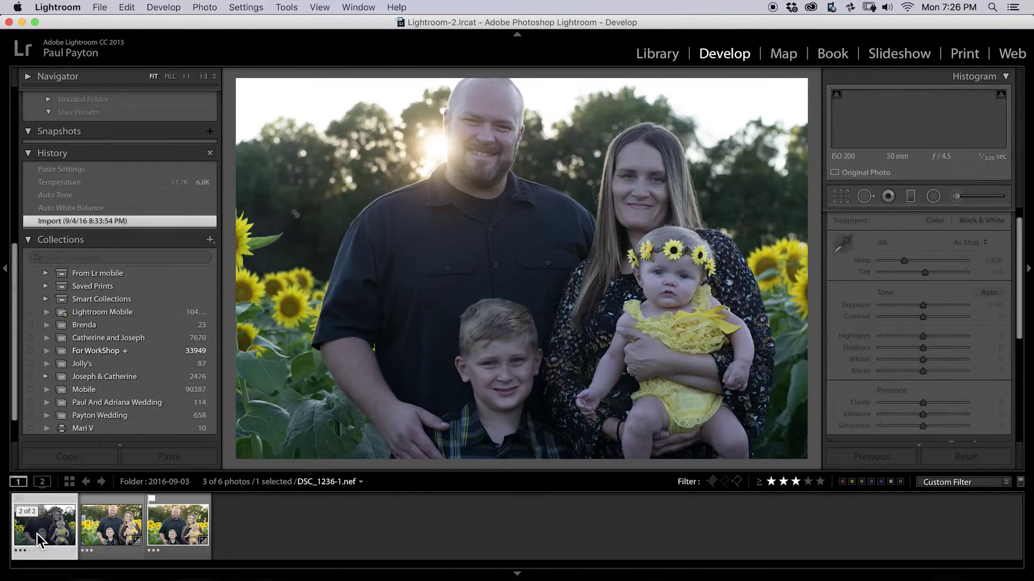
click(869, 452)
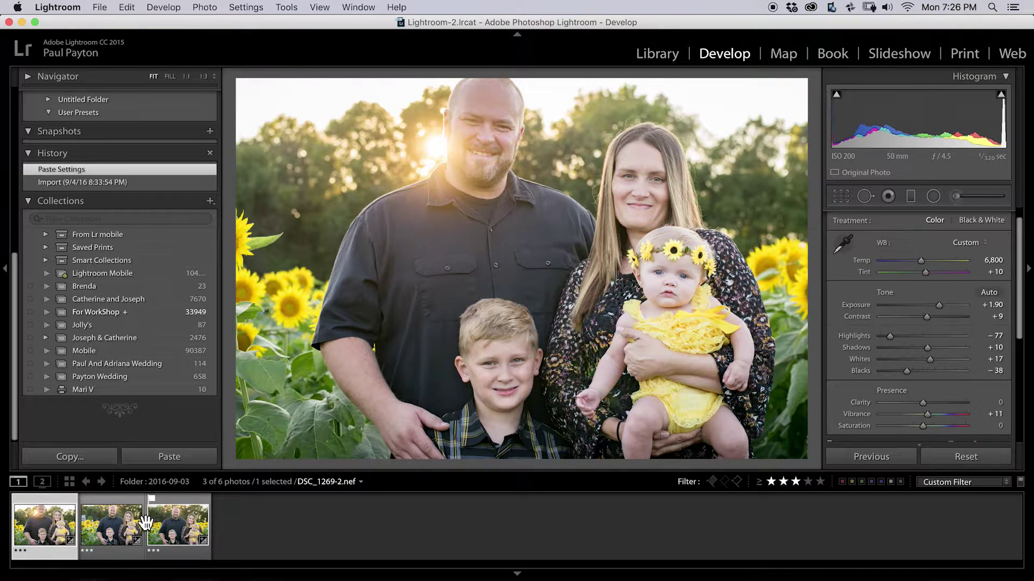
click(126, 531)
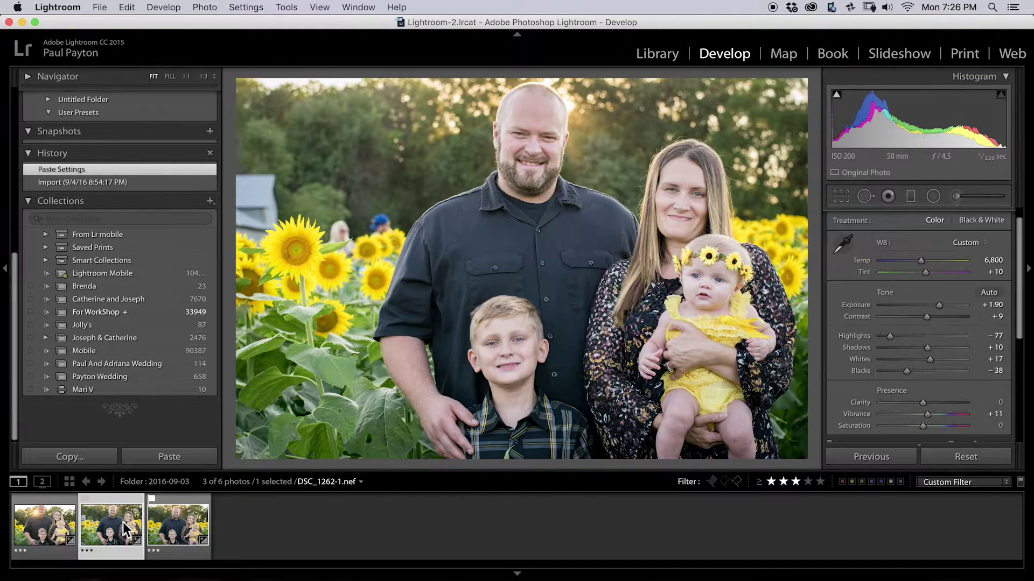
click(167, 517)
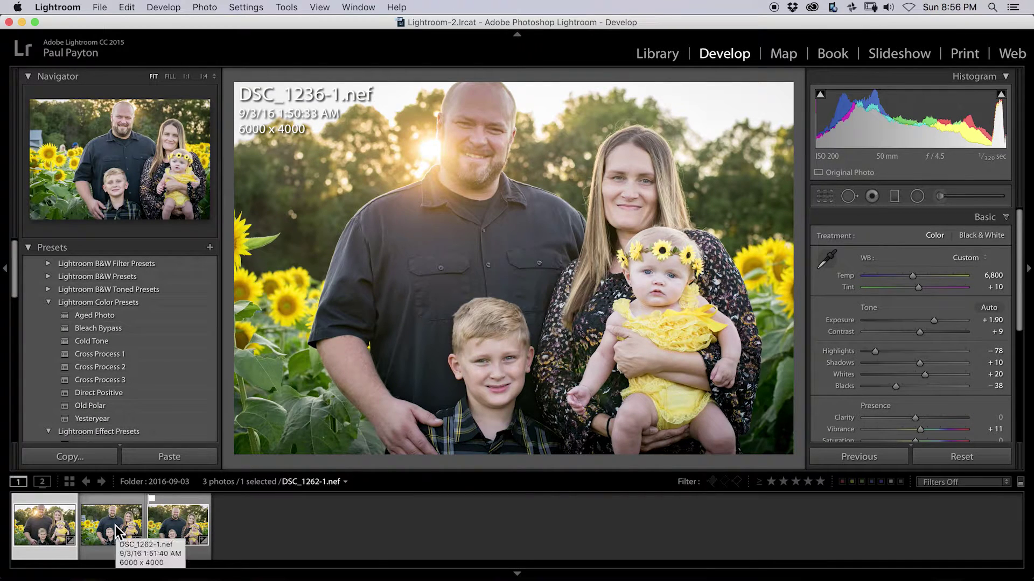
Compare the edited photos DSC_1262-1.nef and DSC_1269-2.nef.
click(116, 526)
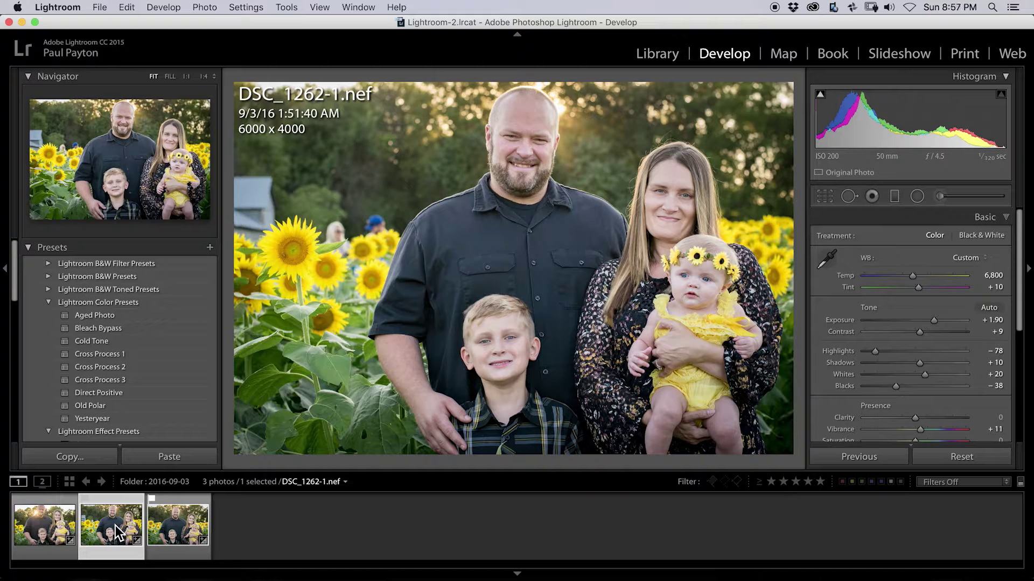
click(172, 524)
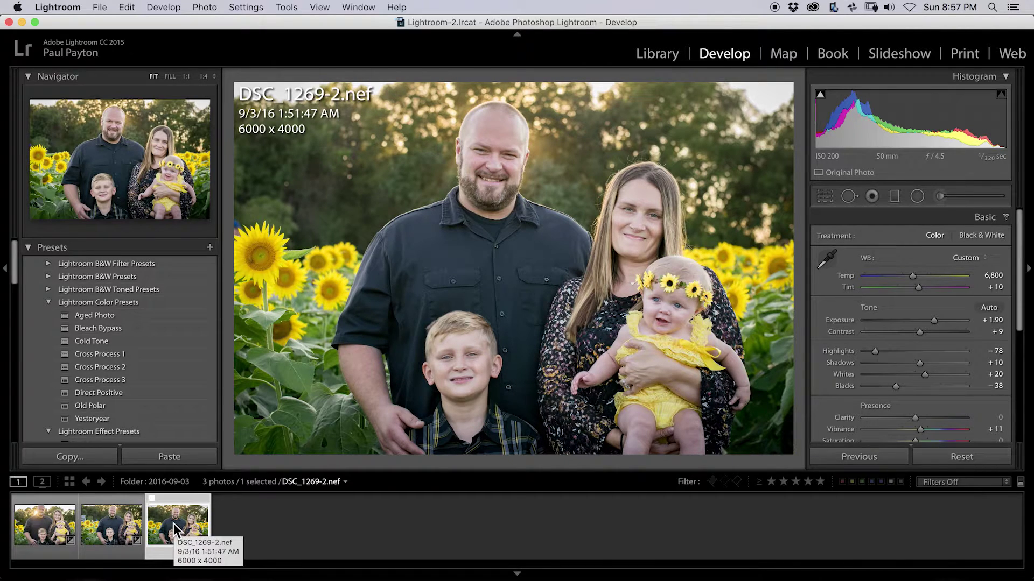
key(Left)
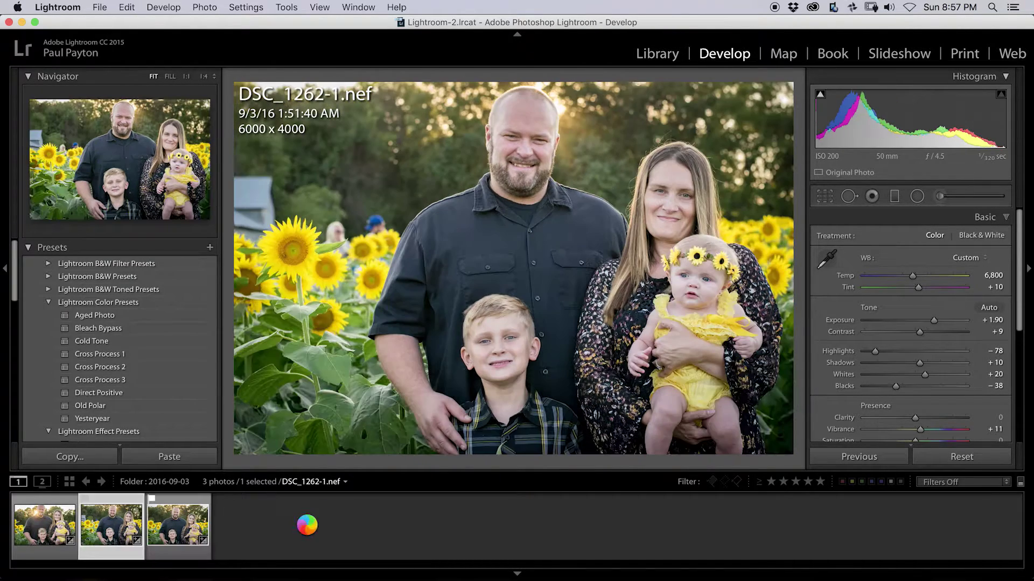
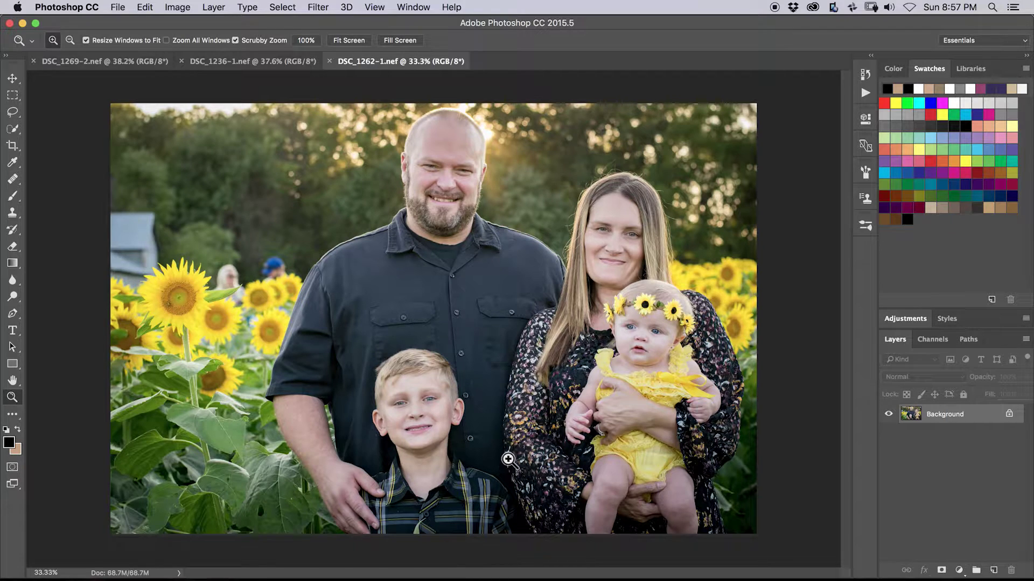
In Photoshop, lasso a loose area around the boy in DSC_1262-1.nef with 5 px feather and copy it to a new layer.
key(l)
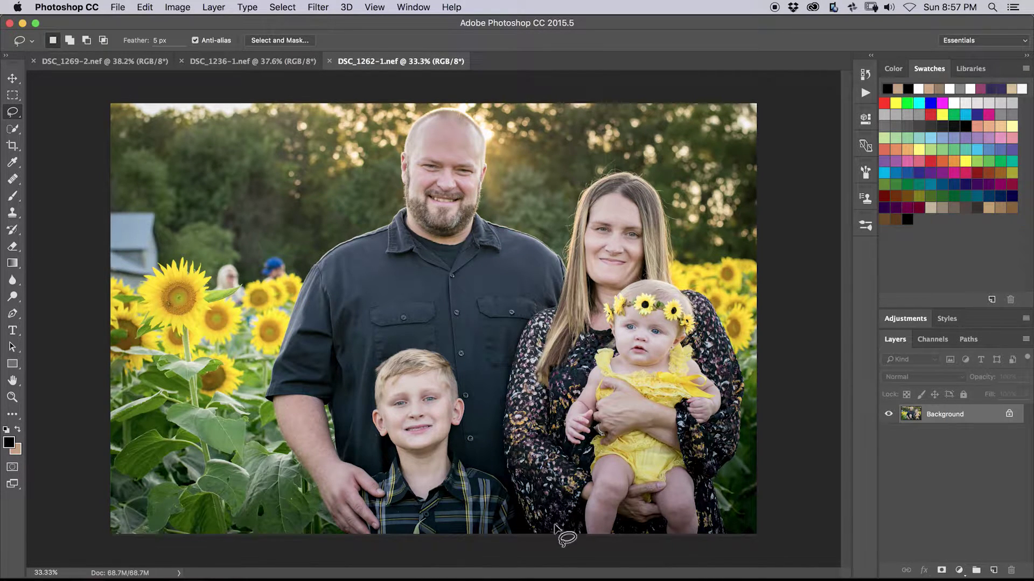
mouse_move(555, 537)
mouse_down()
mouse_move(536, 464)
mouse_move(491, 384)
mouse_move(434, 324)
mouse_move(349, 342)
mouse_move(323, 414)
mouse_move(298, 560)
mouse_move(349, 579)
mouse_up()
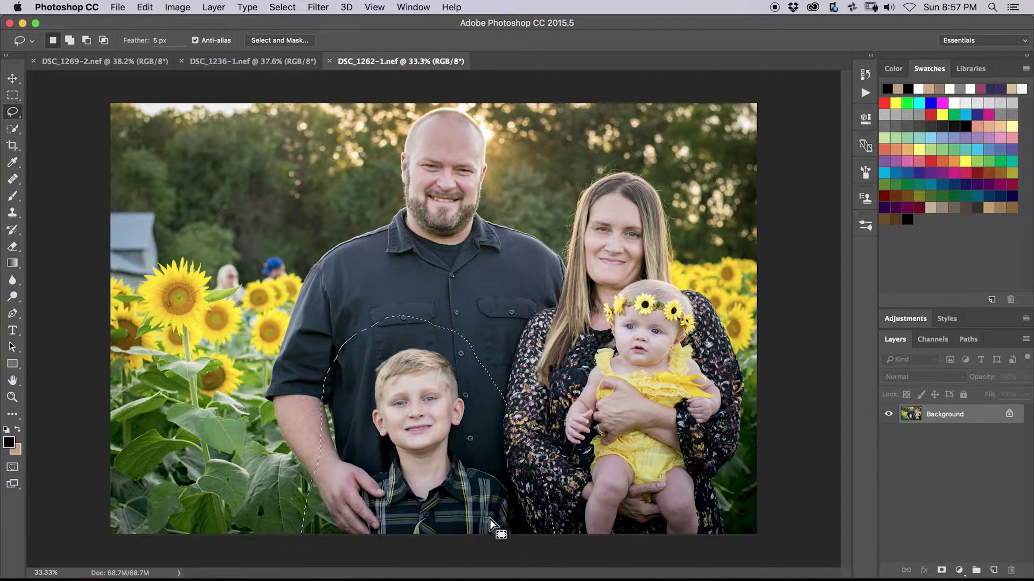
key(super+j)
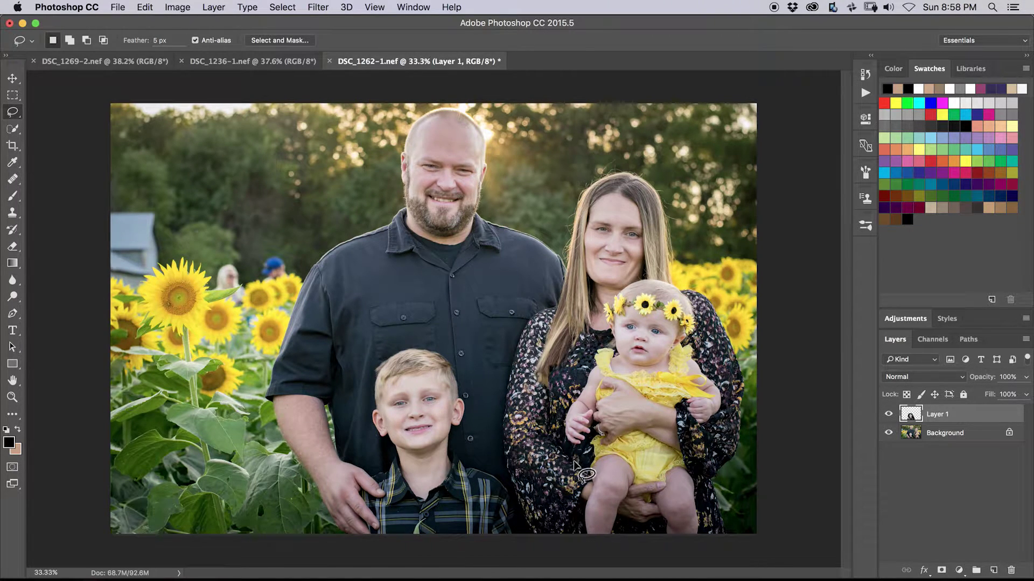
Move the copied boy layer into DSC_1269-2.nef and place it over the boy there.
key(v)
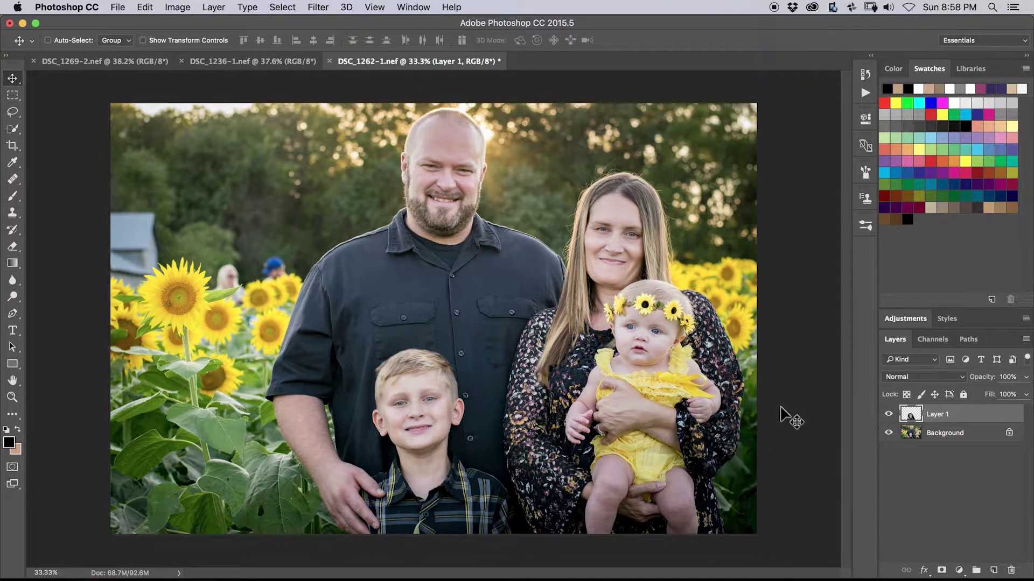
mouse_move(407, 414)
mouse_down()
mouse_move(313, 292)
mouse_move(177, 161)
mouse_move(151, 72)
mouse_up()
click(152, 61)
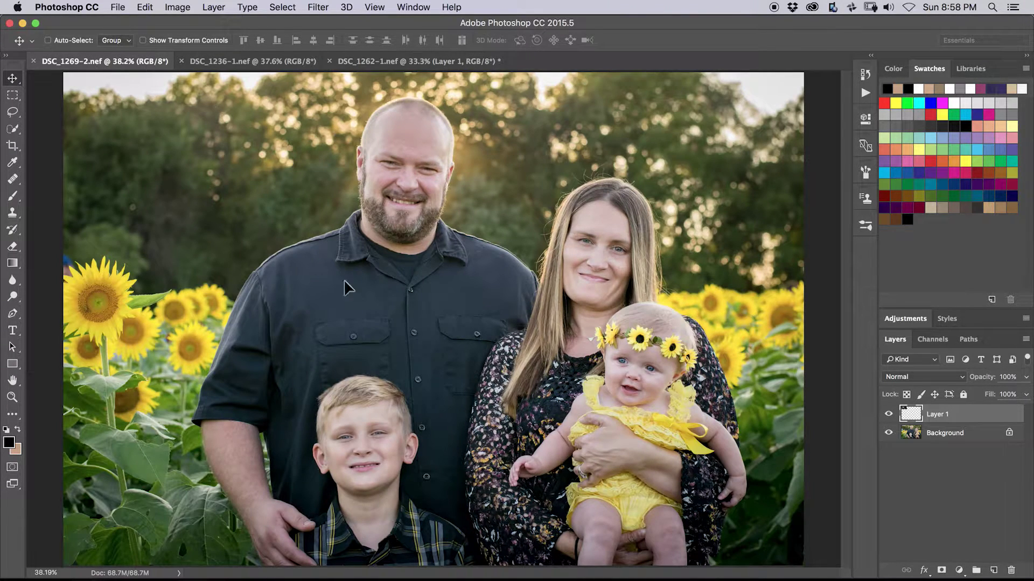
drag(374, 473, 379, 452)
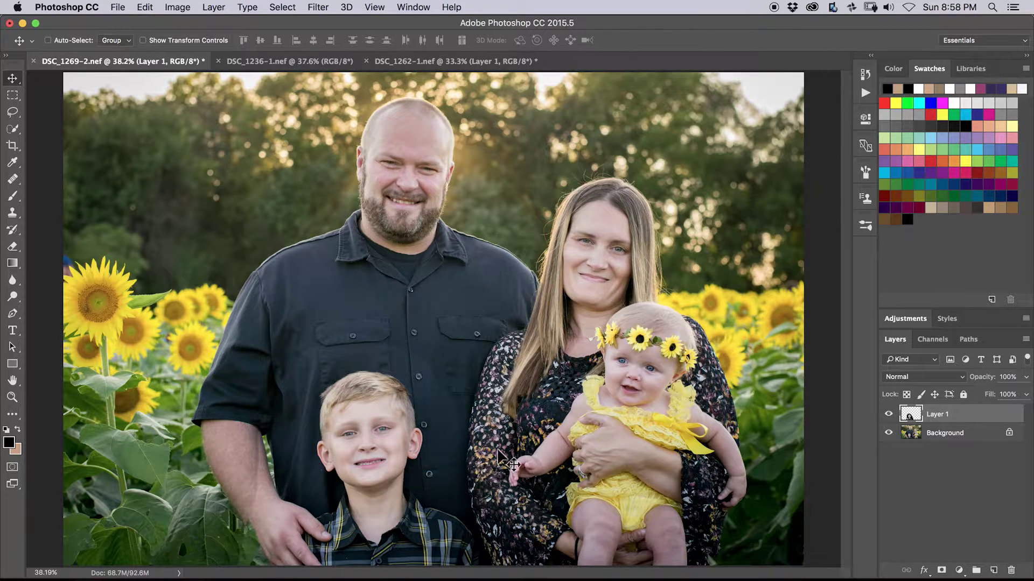
In DSC_1236-1.nef, lasso the baby's head and upper body with the surrounding area and copy the selection to a new layer.
click(308, 61)
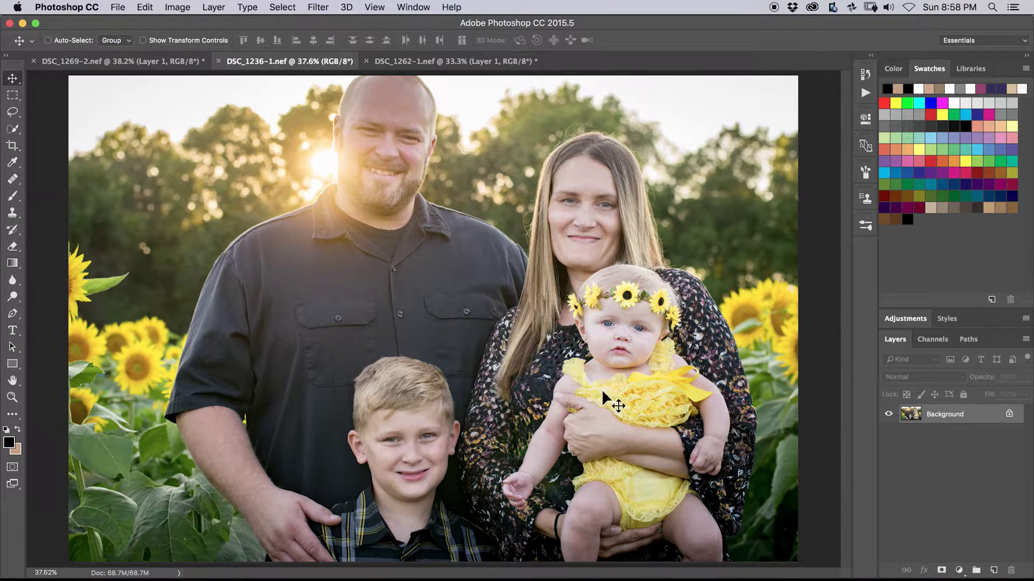
key(l)
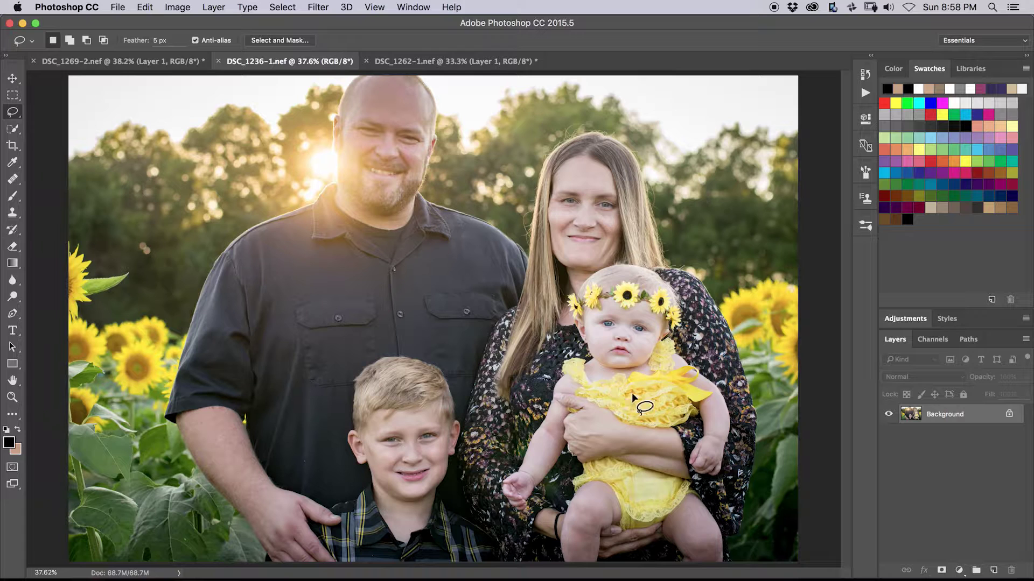
mouse_move(651, 386)
mouse_down()
mouse_move(690, 331)
mouse_move(675, 269)
mouse_move(629, 244)
mouse_move(563, 269)
mouse_move(535, 309)
mouse_move(545, 357)
mouse_move(602, 394)
mouse_up()
drag(664, 392, 686, 382)
click(686, 382)
drag(548, 264, 613, 231)
mouse_move(689, 249)
mouse_down()
mouse_move(723, 315)
mouse_move(720, 365)
mouse_move(670, 406)
mouse_move(618, 414)
mouse_move(548, 390)
mouse_move(532, 303)
mouse_move(554, 264)
mouse_up()
key(super+j)
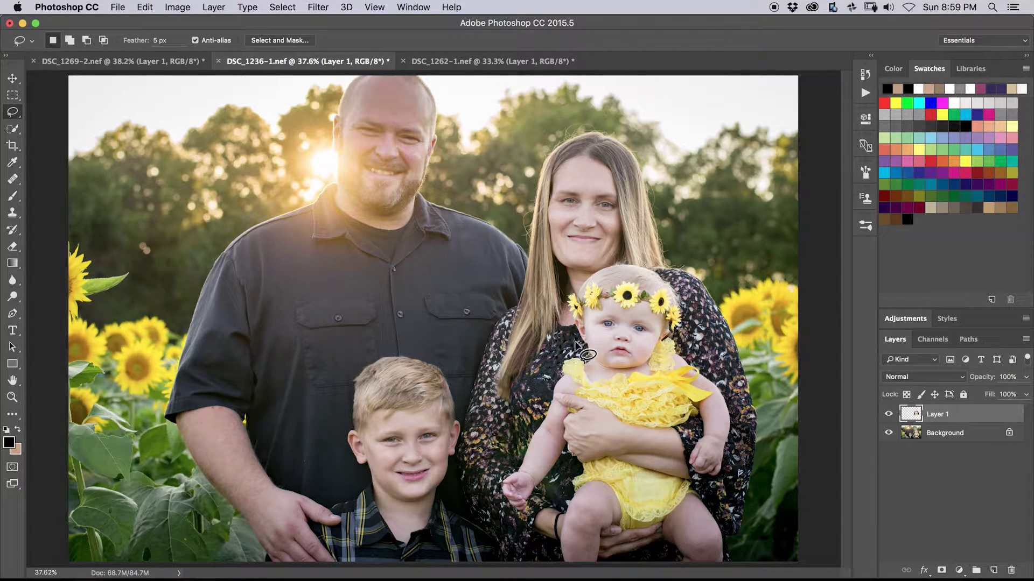
Move the copied baby layer into DSC_1269-2.nef and position it over the baby there.
key(v)
drag(627, 325, 169, 66)
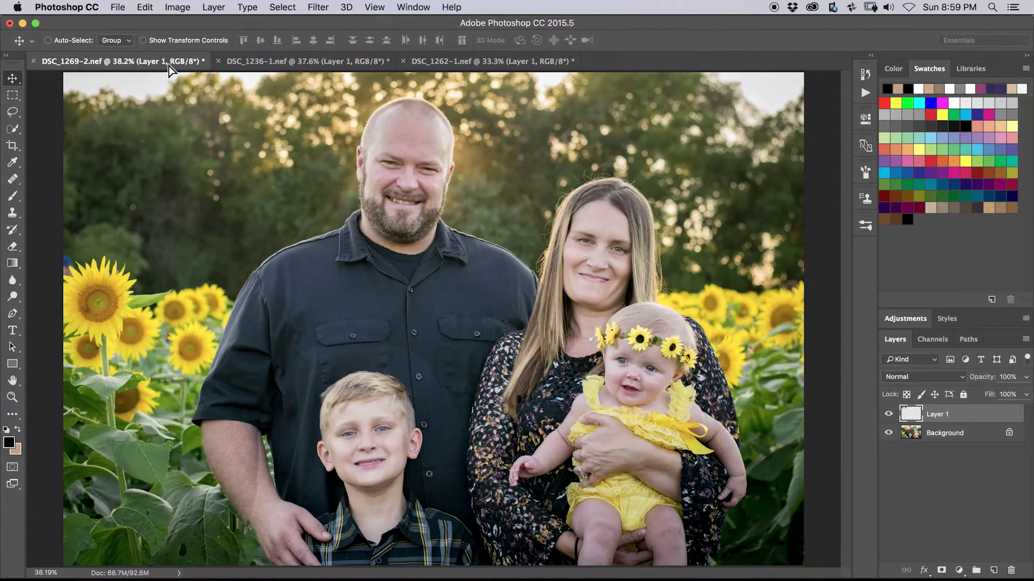
mouse_move(636, 377)
mouse_down()
mouse_move(655, 380)
mouse_move(738, 335)
mouse_move(735, 359)
mouse_move(627, 361)
mouse_up()
drag(650, 400, 650, 416)
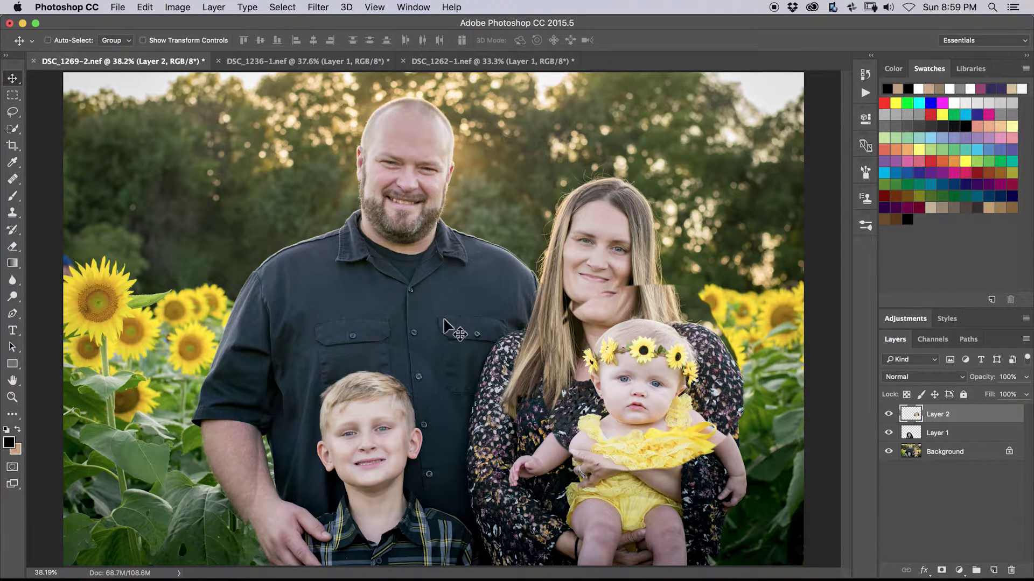
Nudge the baby layer slightly left and move the boy's layer up in the composite.
key(shift+Left)
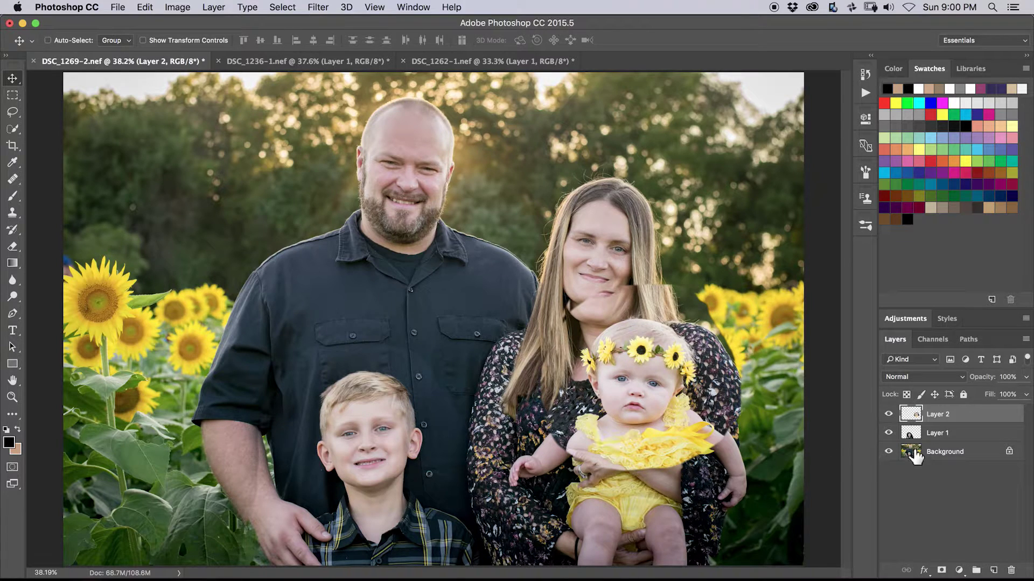
click(911, 433)
drag(370, 438, 373, 410)
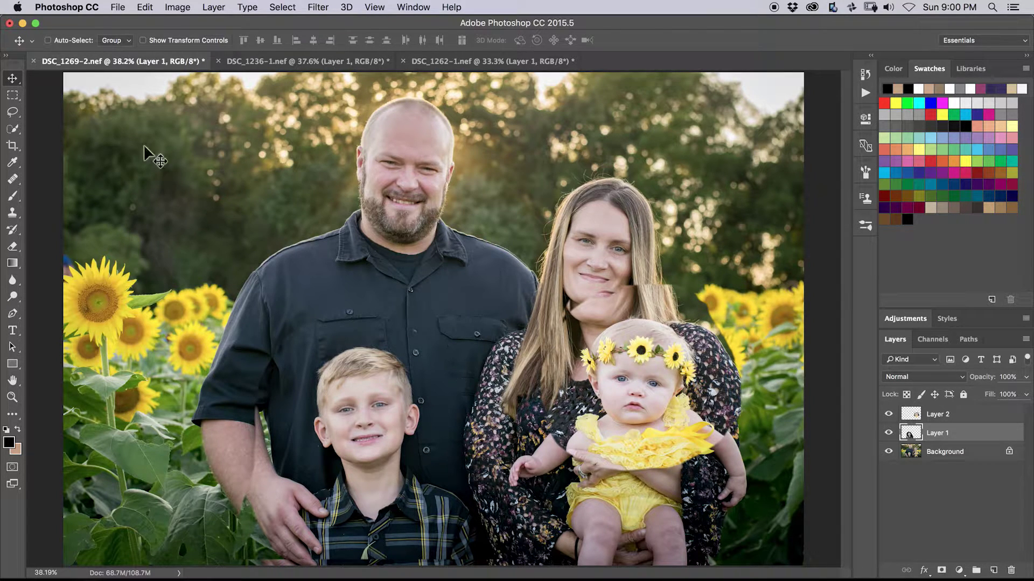
Crop from the Background layer at a 2:3 ratio with Content-Aware on, extending the canvas above and to the right of the photo.
click(13, 147)
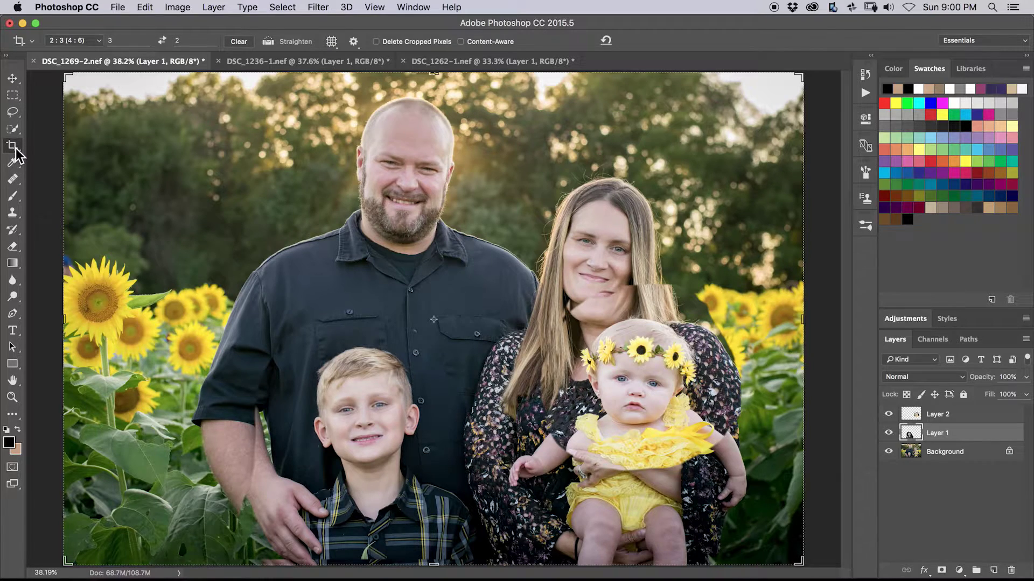
key(z)
drag(376, 339, 354, 334)
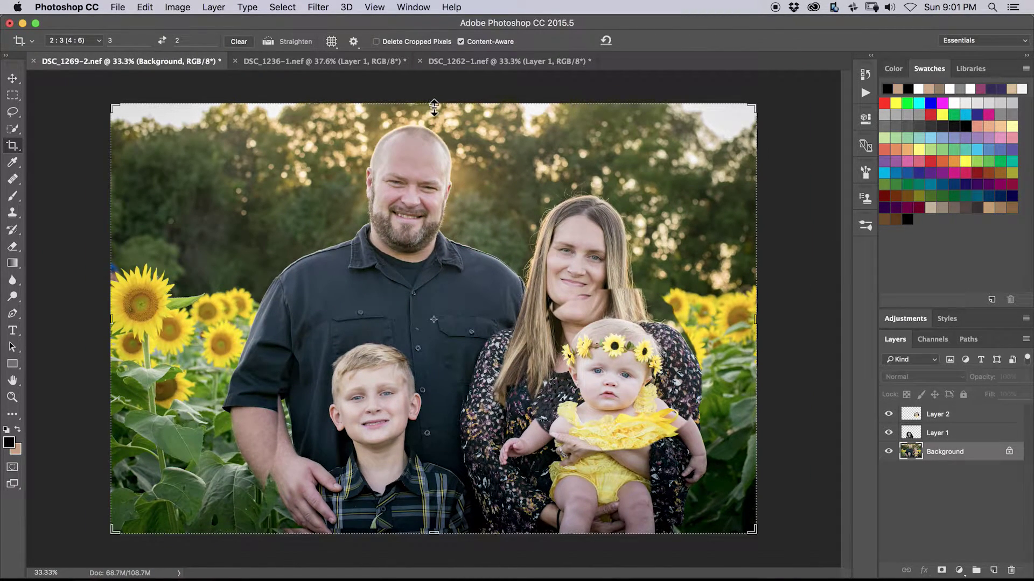
drag(434, 107, 435, 93)
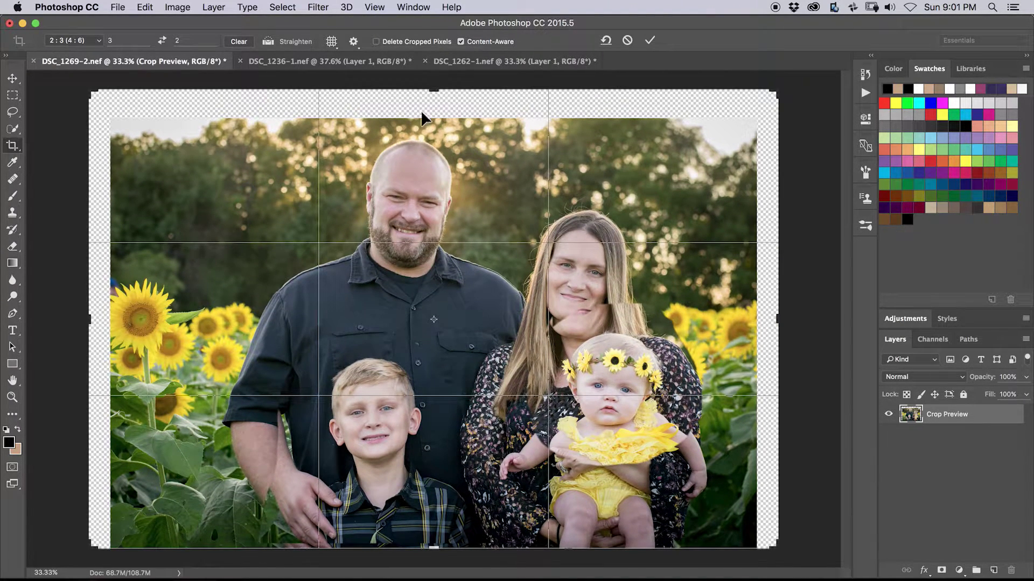
drag(437, 549, 439, 542)
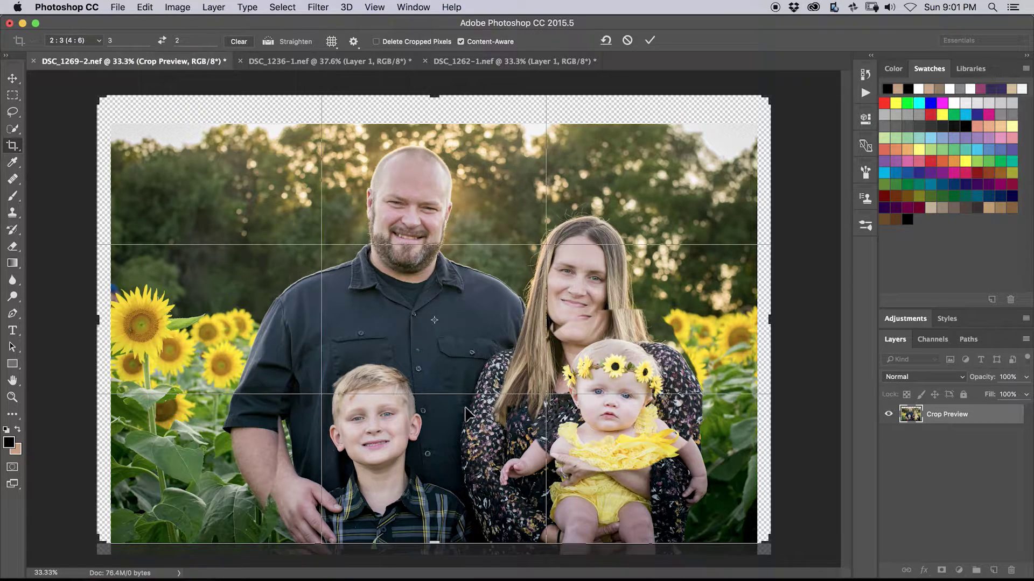
drag(466, 415, 443, 414)
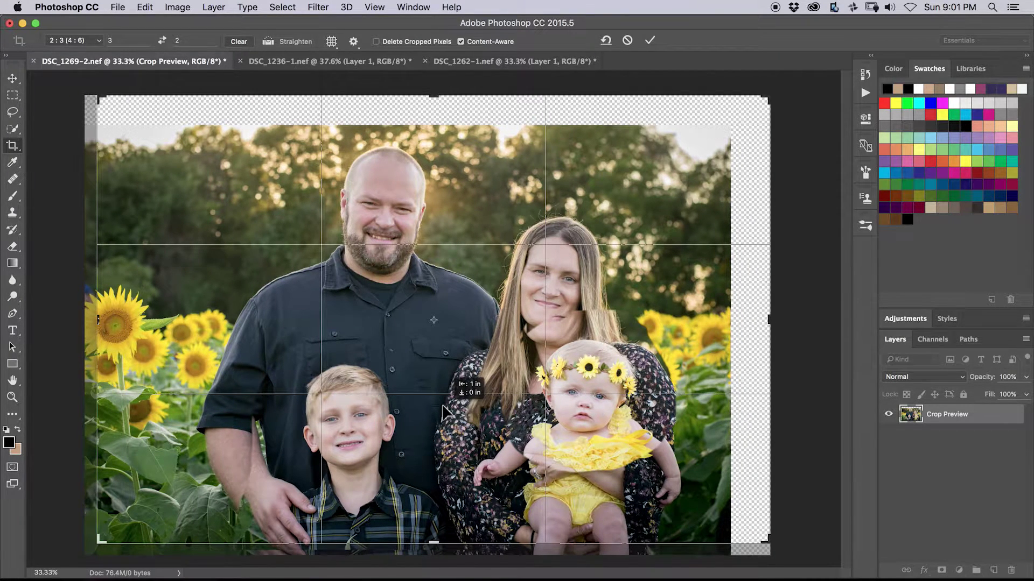
drag(434, 97, 430, 111)
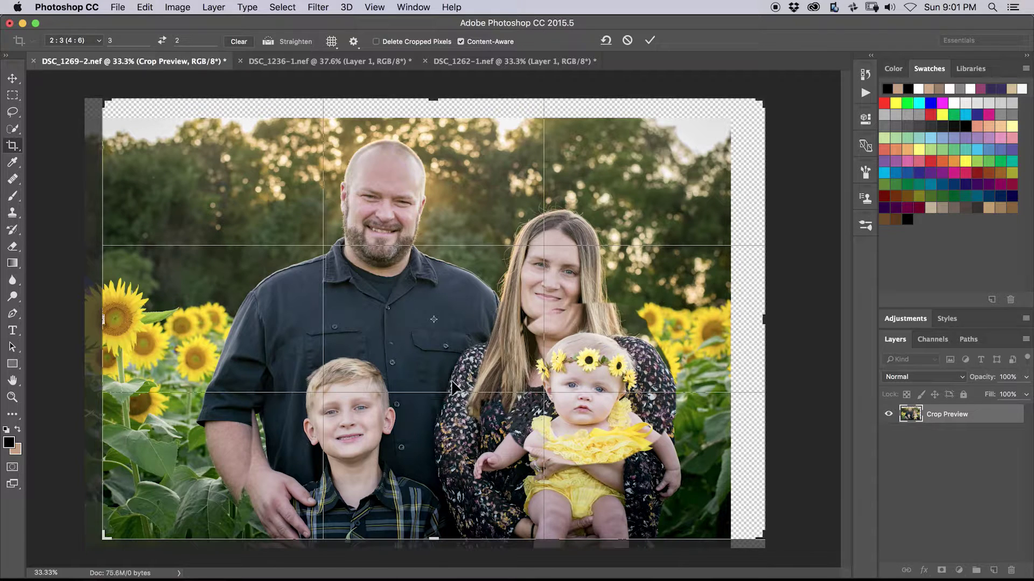
drag(435, 362, 445, 366)
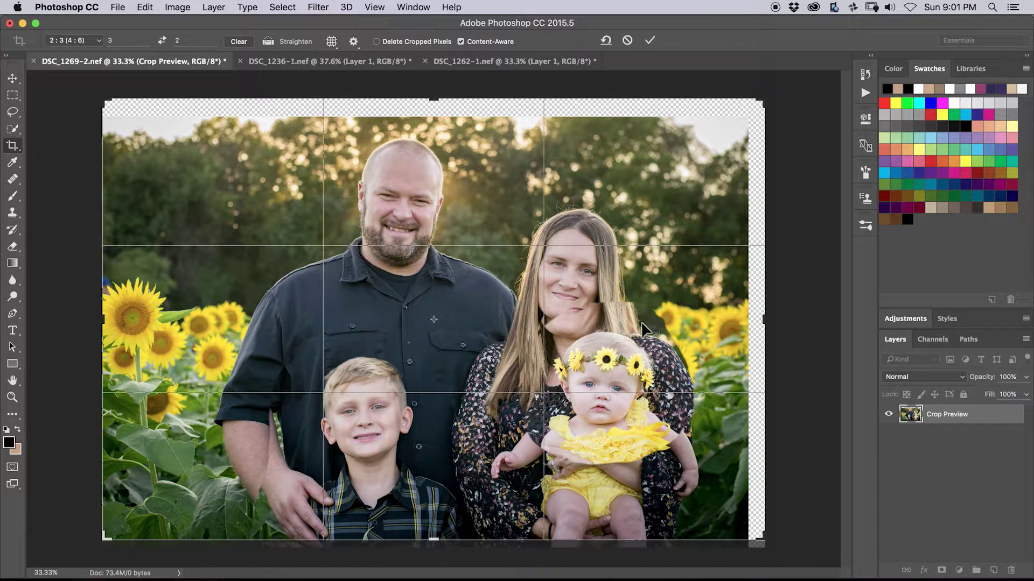
key(Return)
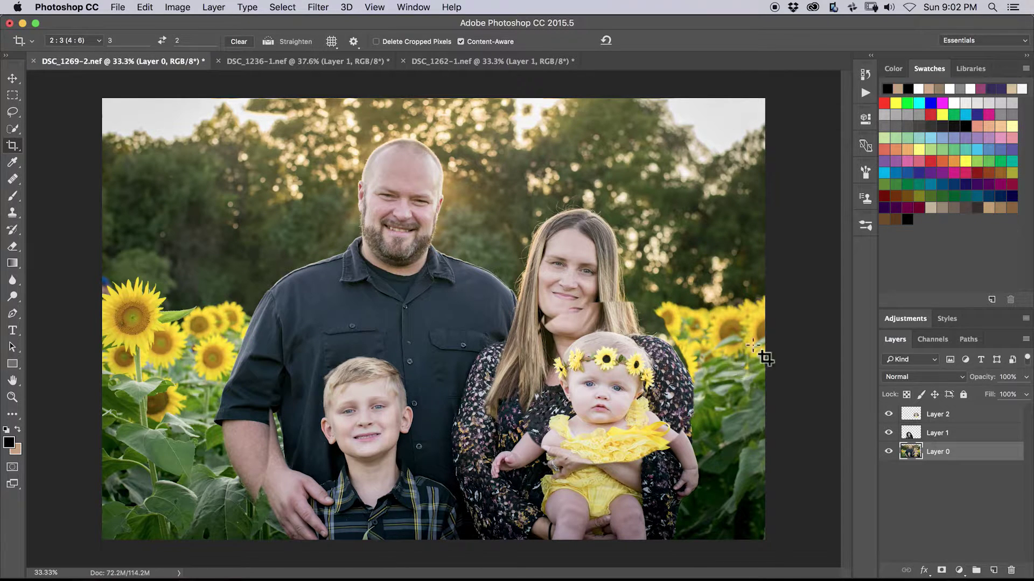
Create a new blank layer with default settings and place it at the top of the layer stack for brush marks.
key(b)
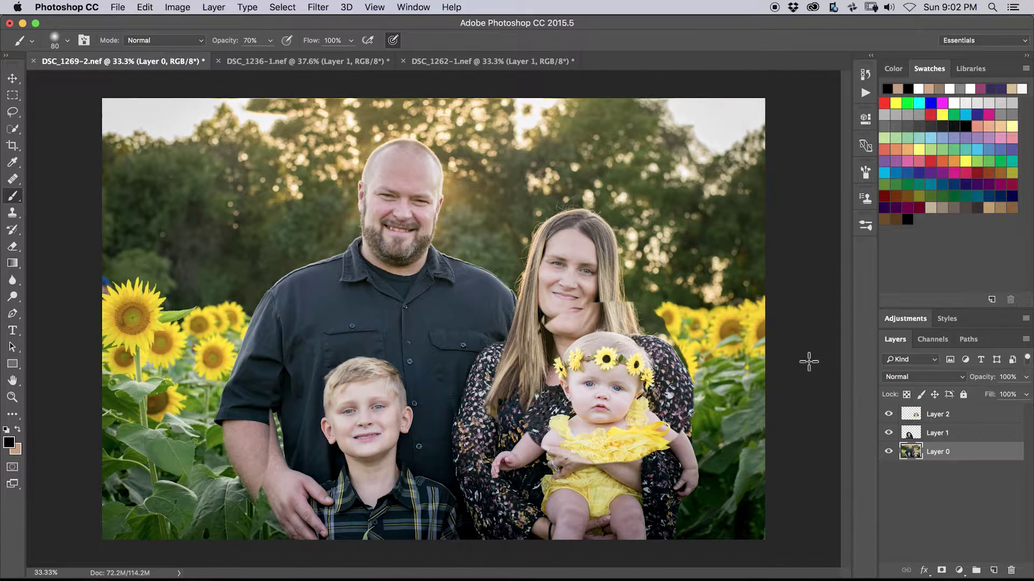
key(super+shift+n)
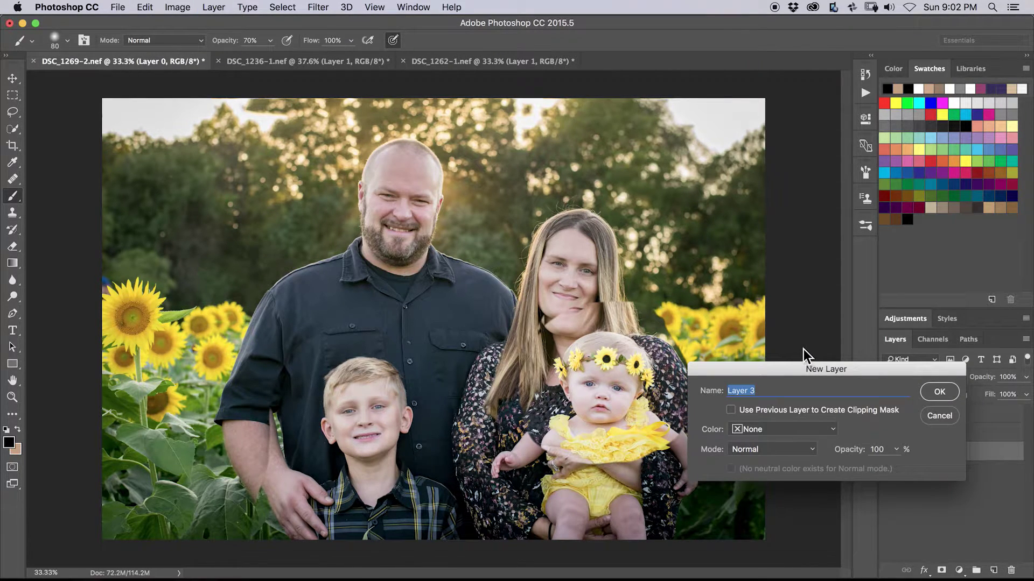
key(Return)
drag(921, 453, 937, 412)
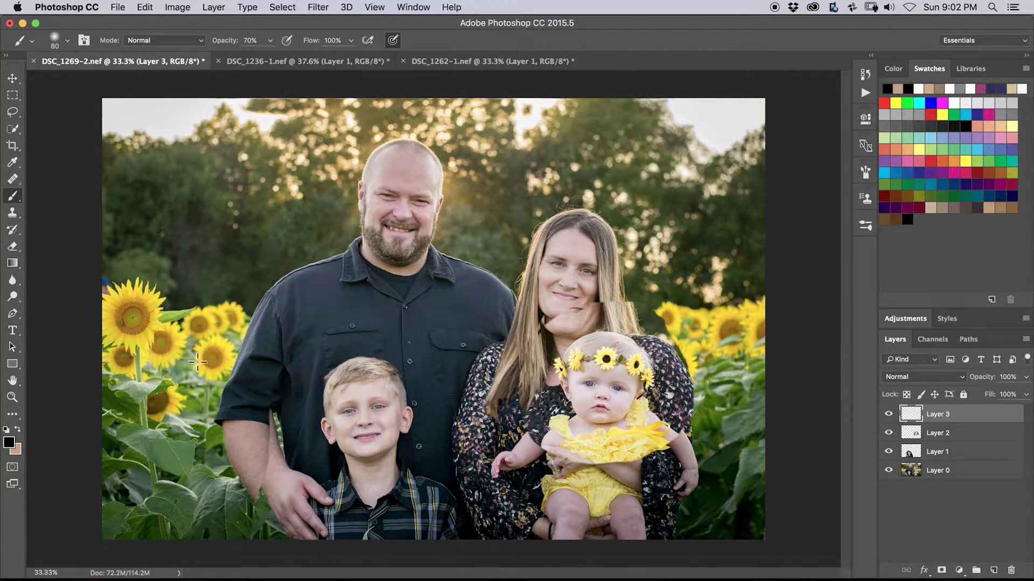
Set the foreground color to a bright magenta with hue 296°.
key(F9)
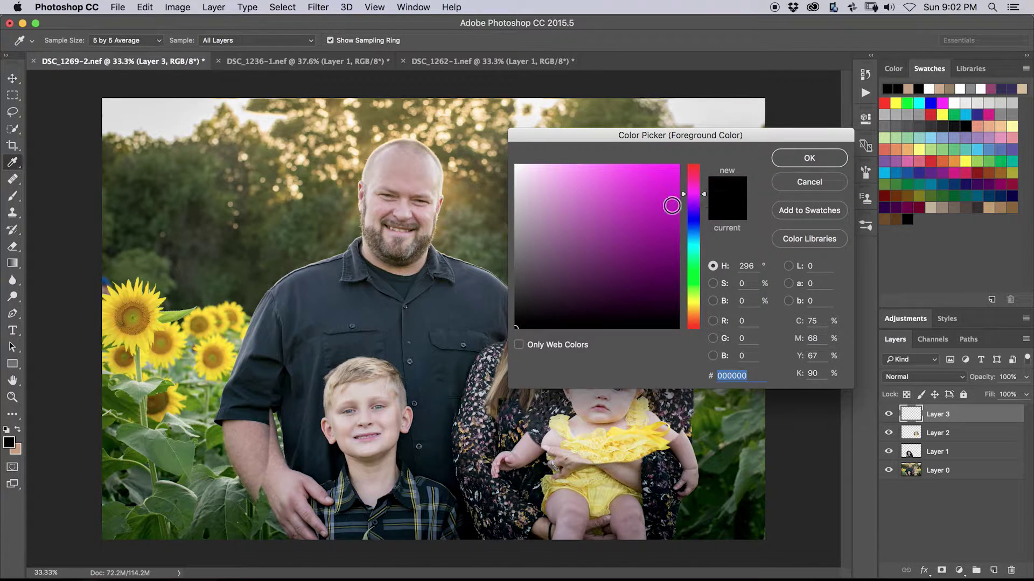
click(621, 215)
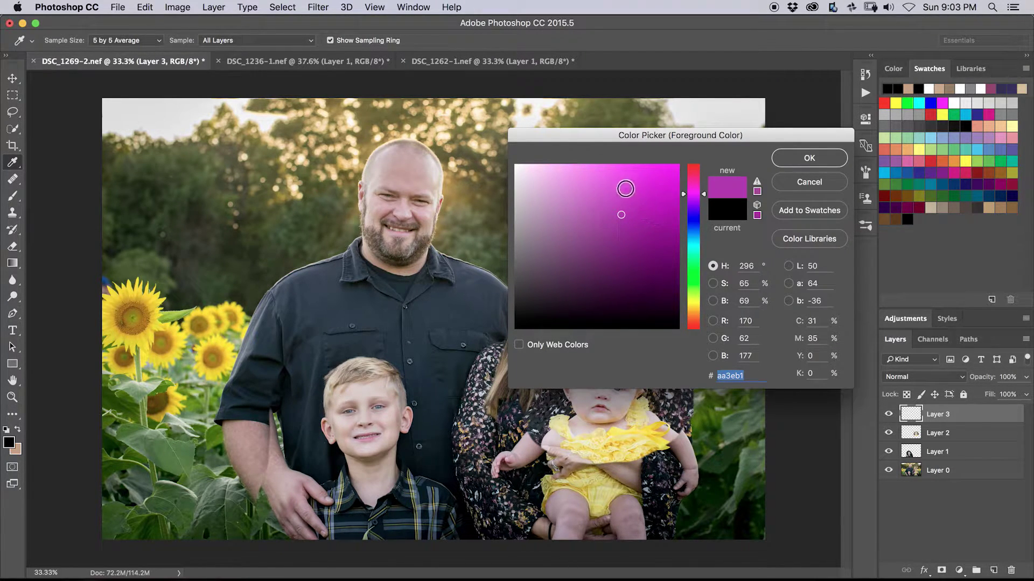
click(632, 185)
click(809, 159)
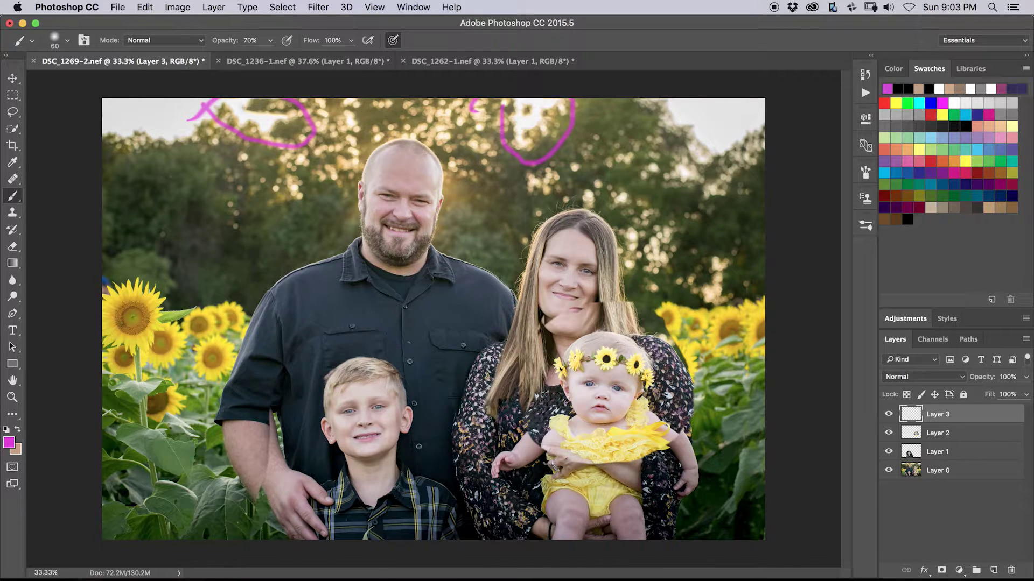
Brush magenta outlines at size 60 and 70% opacity around the upper-right sky, the right-edge sunflowers and the father's forearm and hand.
mouse_move(764, 171)
mouse_down()
mouse_move(724, 137)
mouse_move(764, 121)
mouse_up()
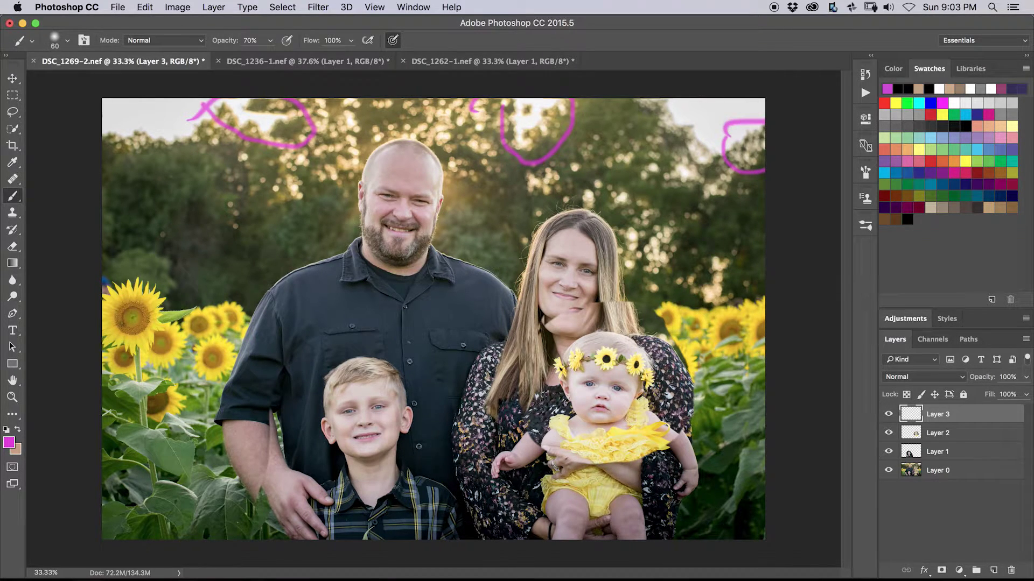
drag(763, 276, 744, 385)
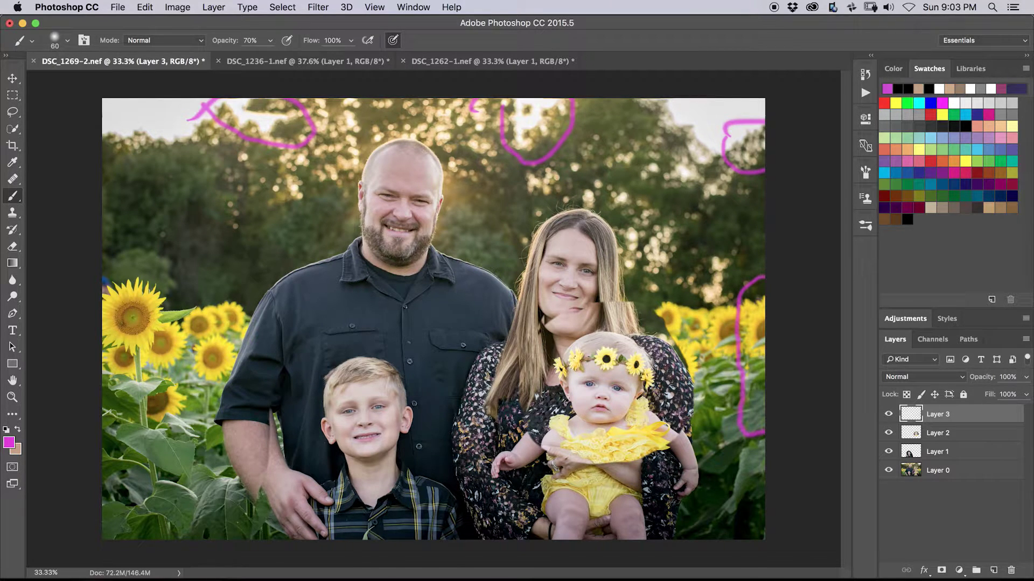
drag(250, 405, 293, 443)
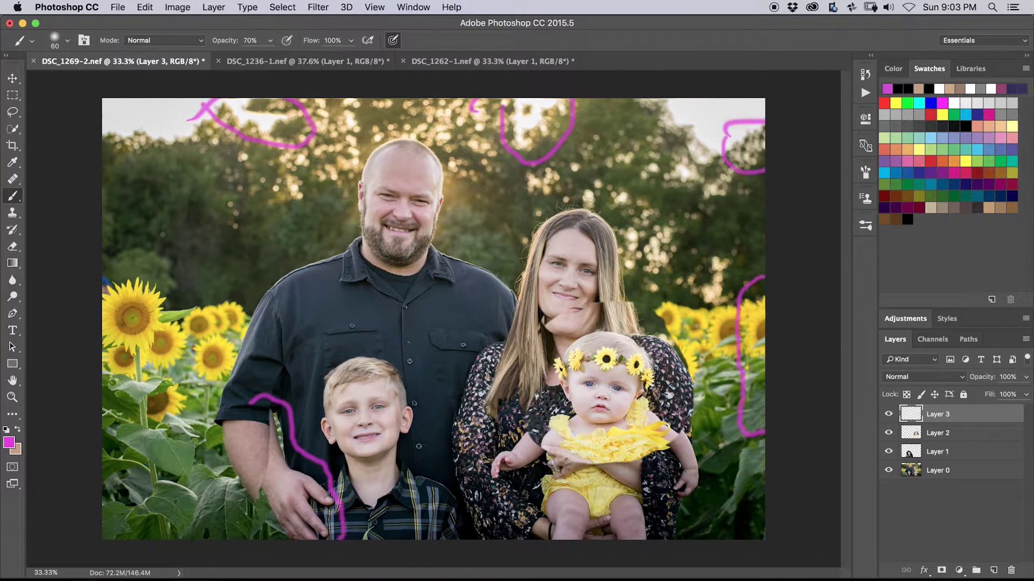
drag(232, 539, 253, 398)
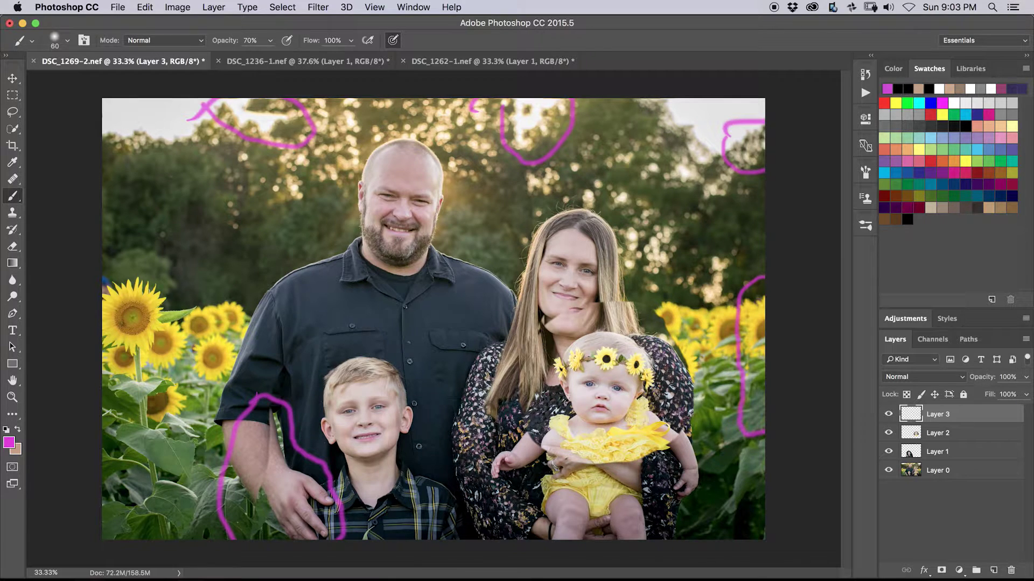
Brush magenta outlines around the father's chest pocket above the boy and around the mother and baby, and hide the marking layer.
mouse_move(386, 316)
mouse_down()
mouse_move(304, 330)
mouse_move(339, 368)
mouse_move(407, 342)
mouse_move(355, 314)
mouse_up()
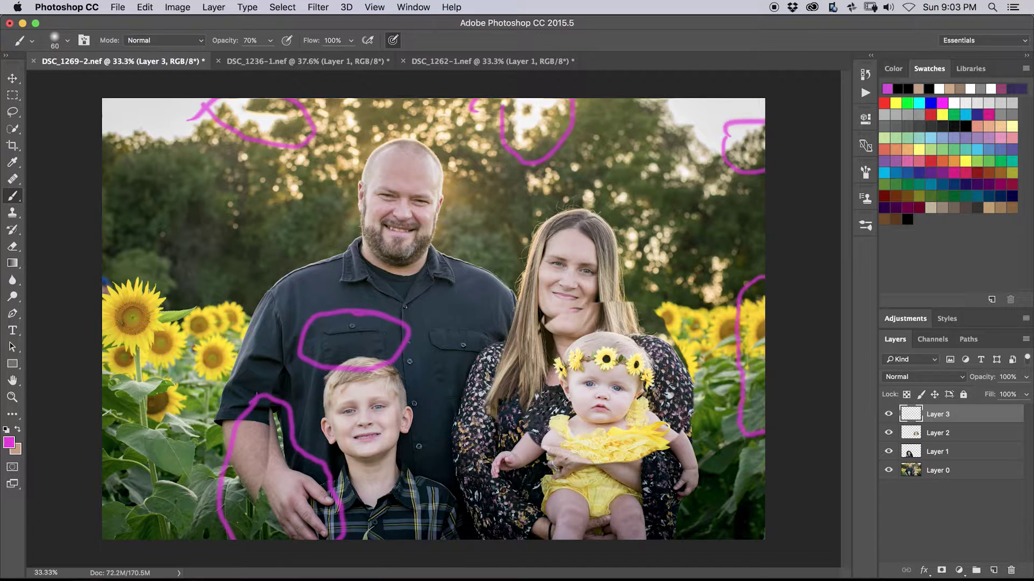
mouse_move(639, 272)
mouse_down()
mouse_move(463, 342)
mouse_move(526, 470)
mouse_move(693, 479)
mouse_move(744, 396)
mouse_move(584, 298)
mouse_up()
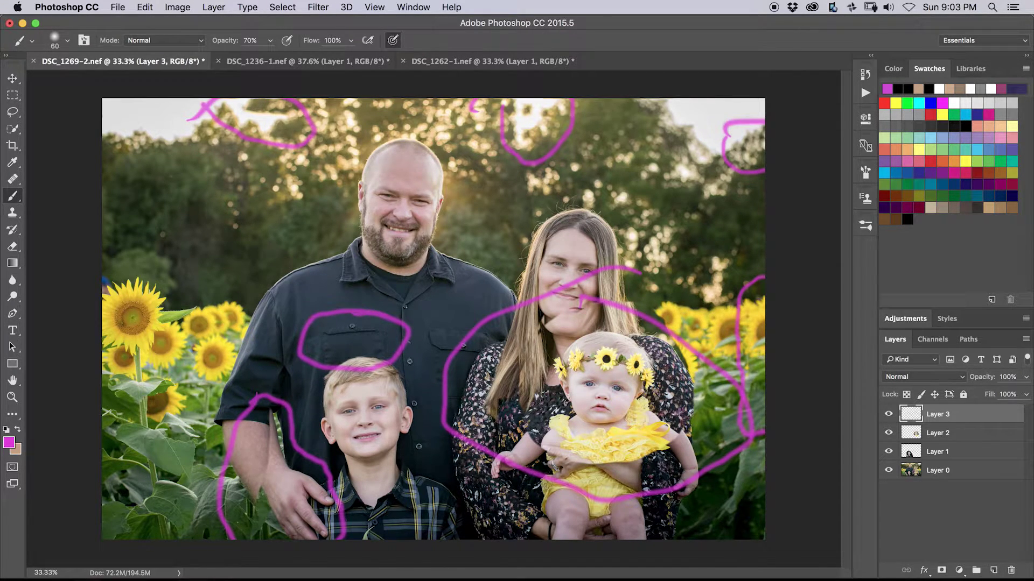
click(889, 416)
click(888, 416)
click(888, 415)
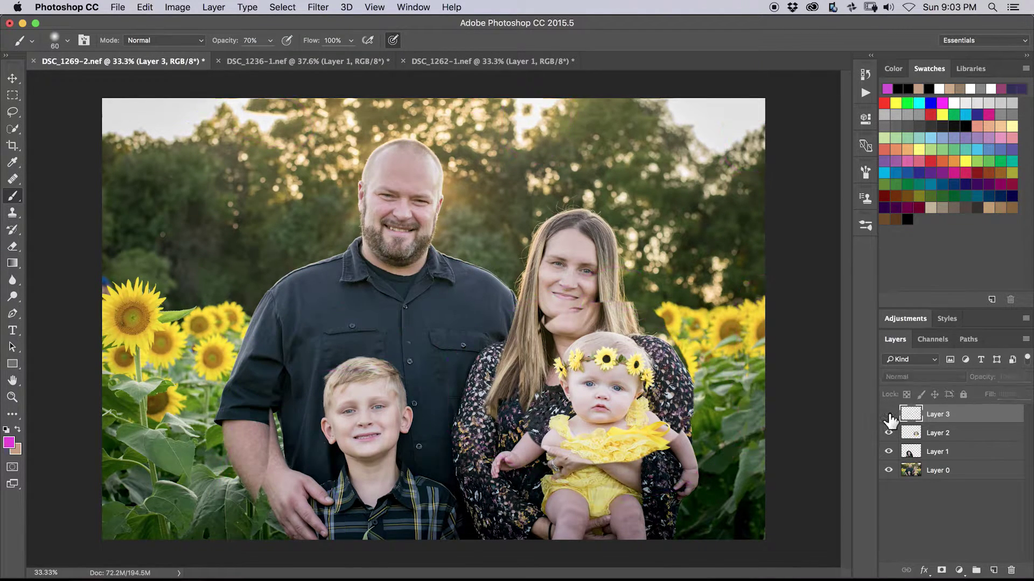
Add a white layer mask to Layer 1 and make black the foreground color for painting on it.
click(908, 454)
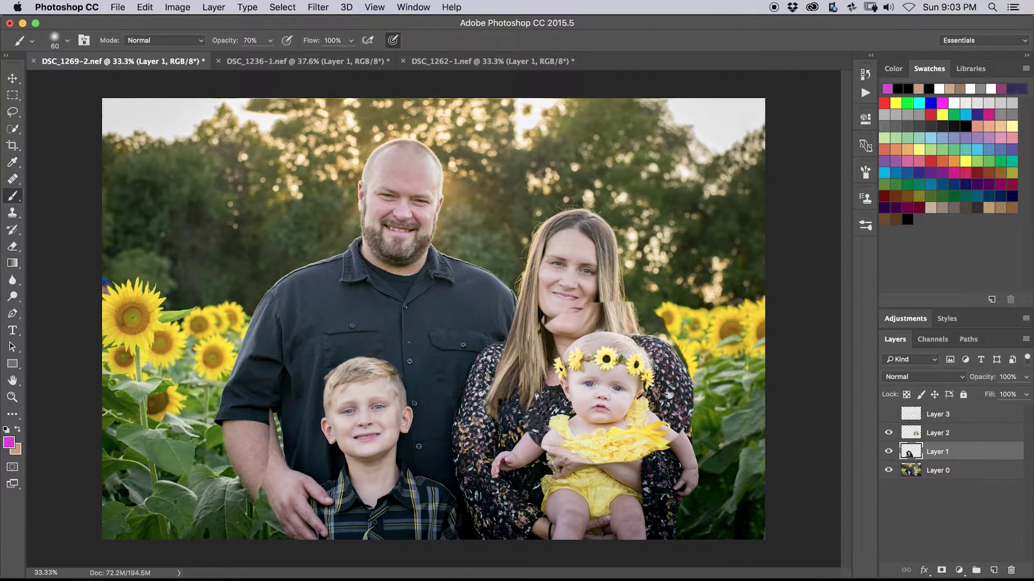
click(941, 571)
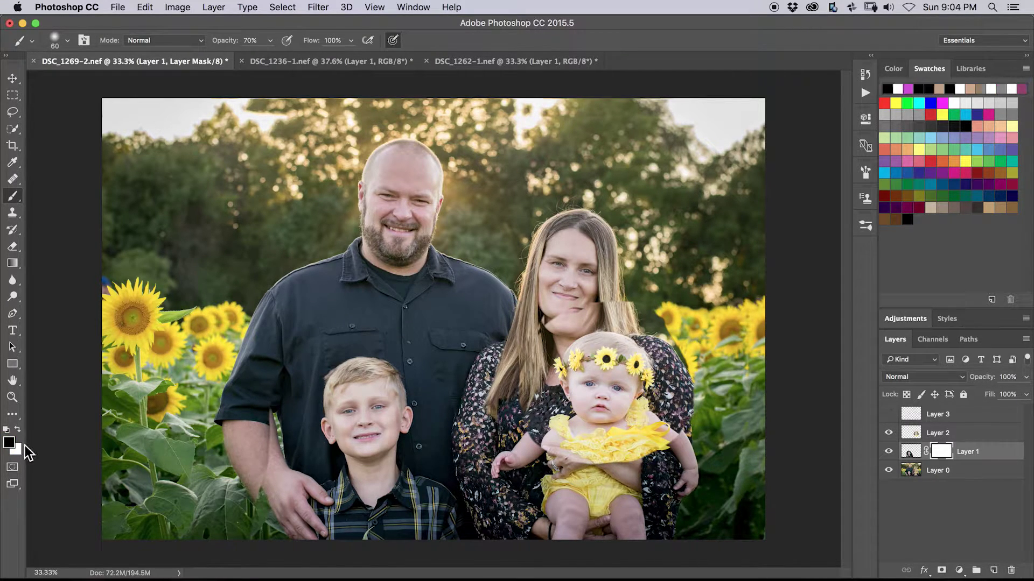
key(x)
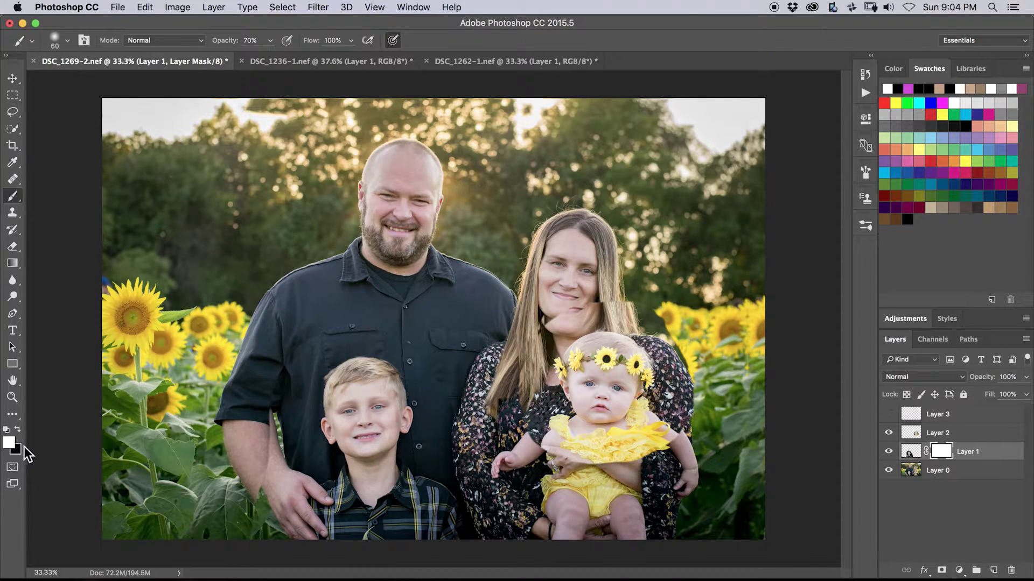
key(x)
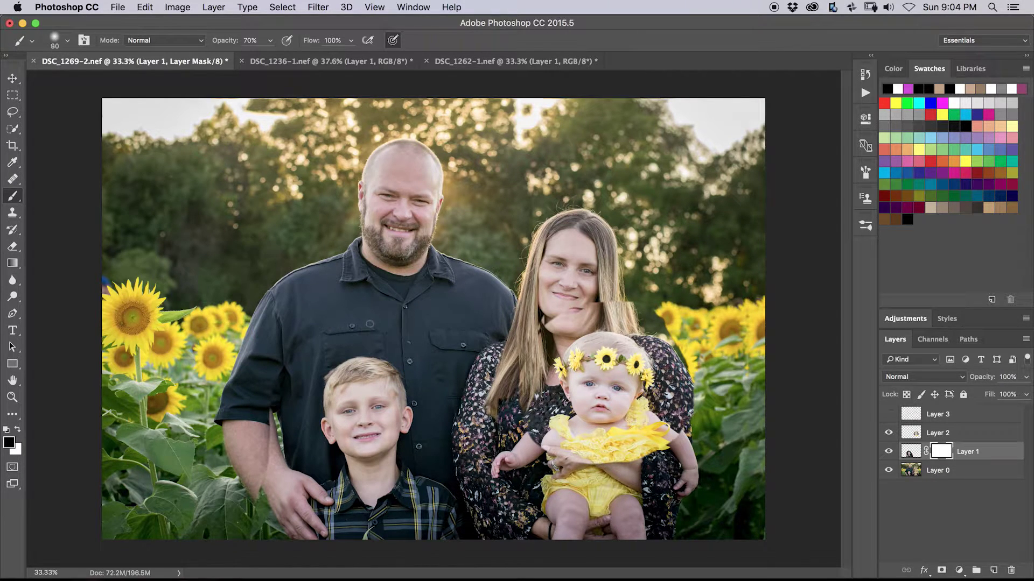
Mask out Layer 1 over the father's chest pocket above the boy's head with a large black brush at 0% hardness and 100% opacity.
key(bracketright)
key(bracketright)
key(bracketright)
key(bracketright)
key(bracketright)
key(bracketright)
key(bracketright)
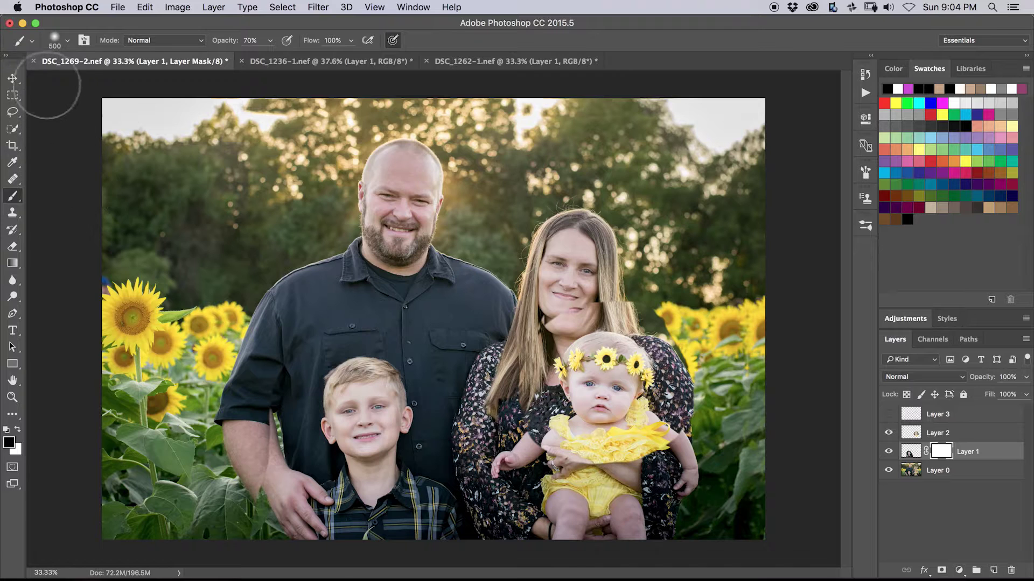
click(57, 46)
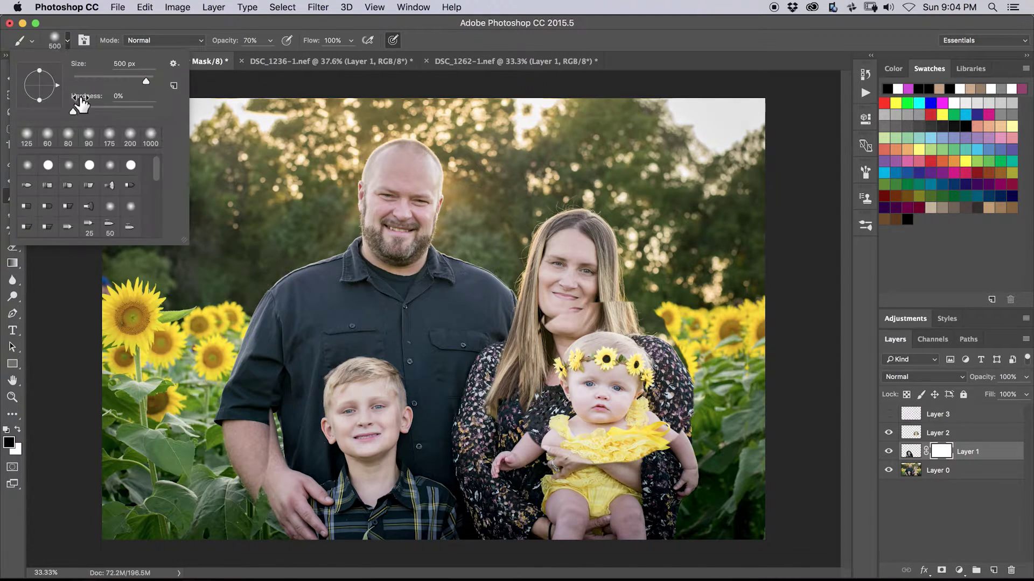
click(59, 42)
drag(354, 325, 362, 307)
Reduce the brush to 200 px and mask out Layer 1 along the father's forearm and hand beside the boy.
key(bracketleft)
key(bracketleft)
key(bracketleft)
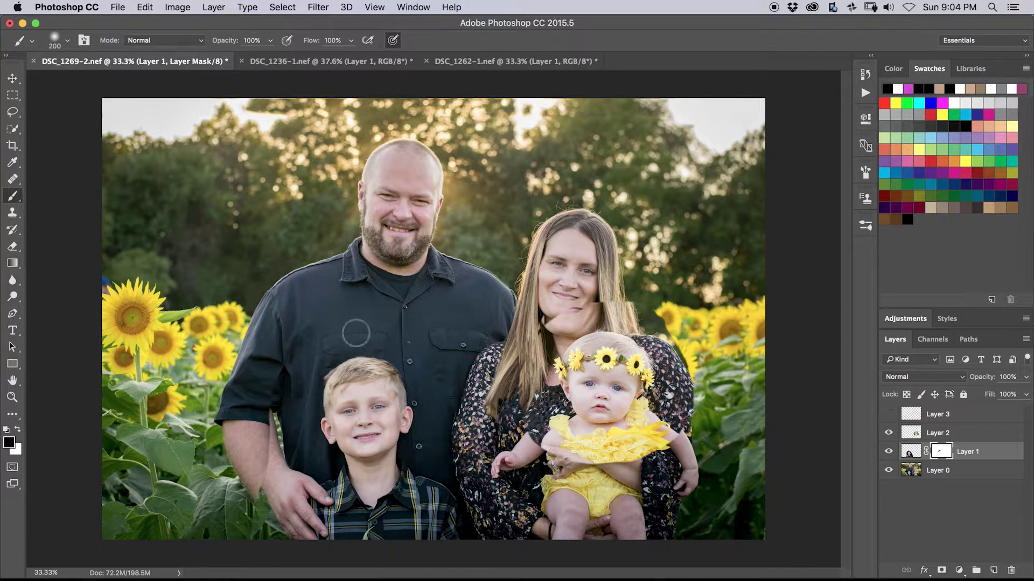
key(6)
key(0)
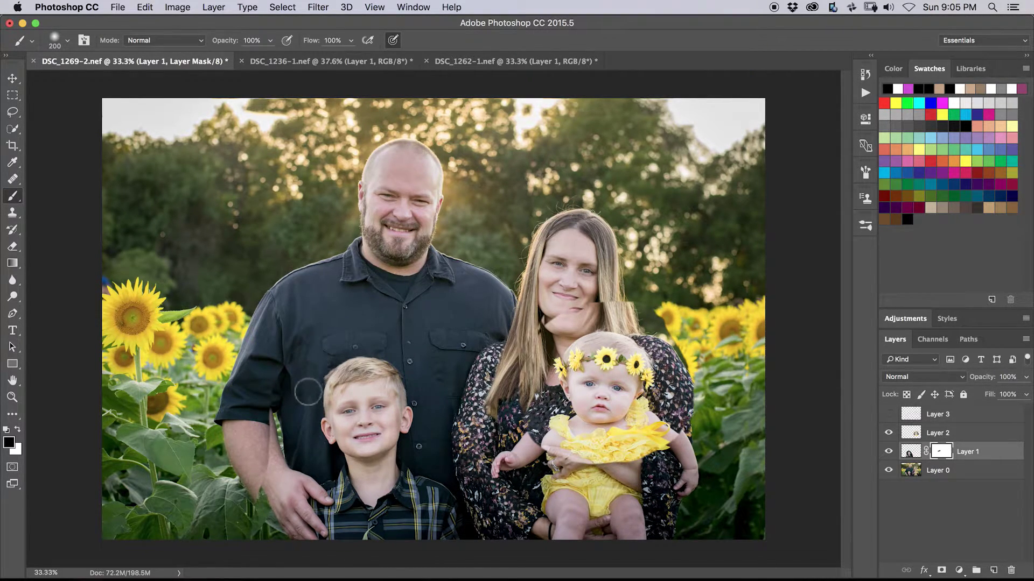
drag(297, 418, 279, 498)
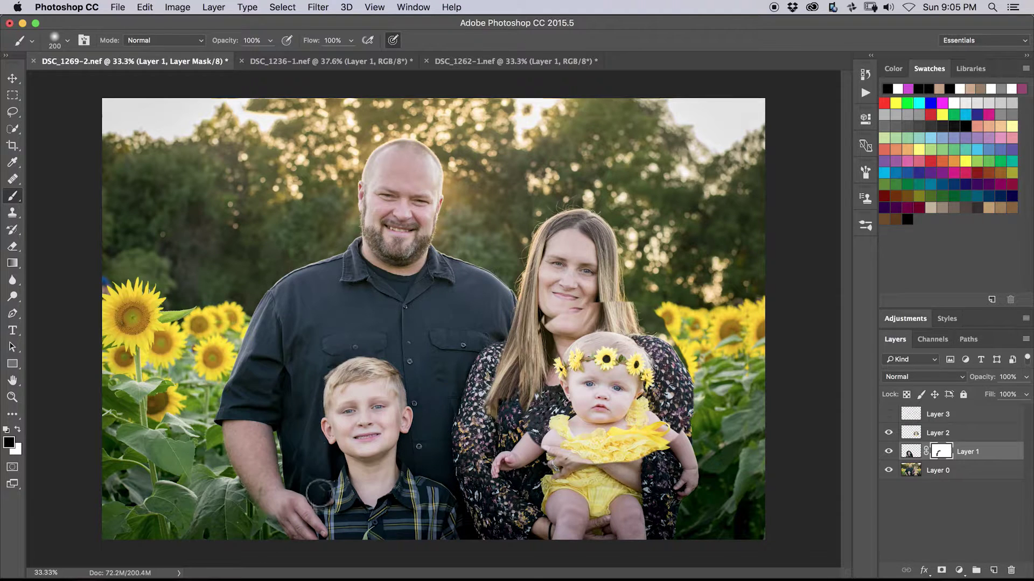
mouse_move(317, 488)
mouse_down()
mouse_move(308, 484)
mouse_move(283, 520)
mouse_move(322, 531)
mouse_move(272, 527)
mouse_move(296, 541)
mouse_up()
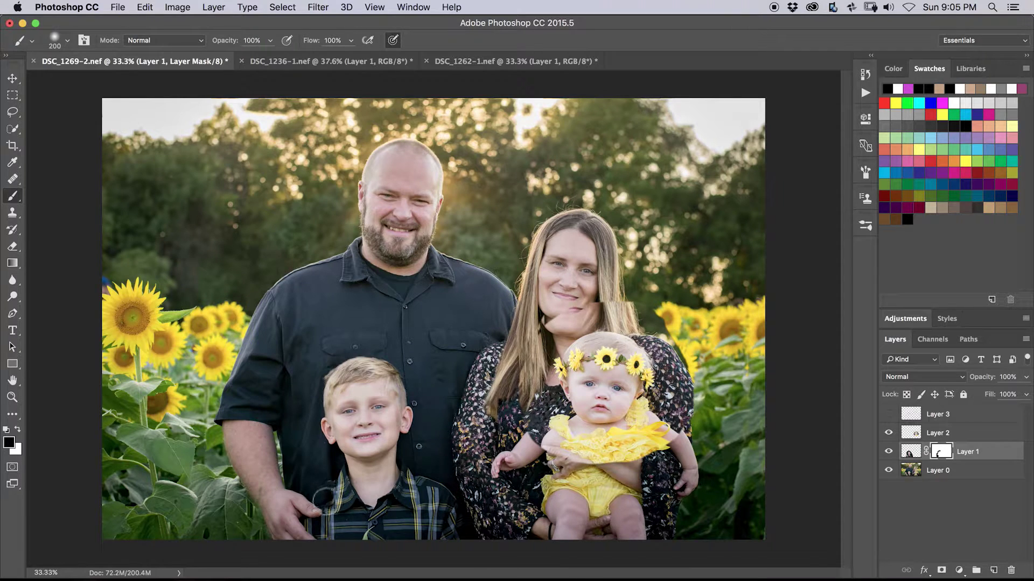
Paint white on Layer 1's mask to restore the father's fingertips on the boy's shoulder, undoing unwanted strokes, and return to black.
key(x)
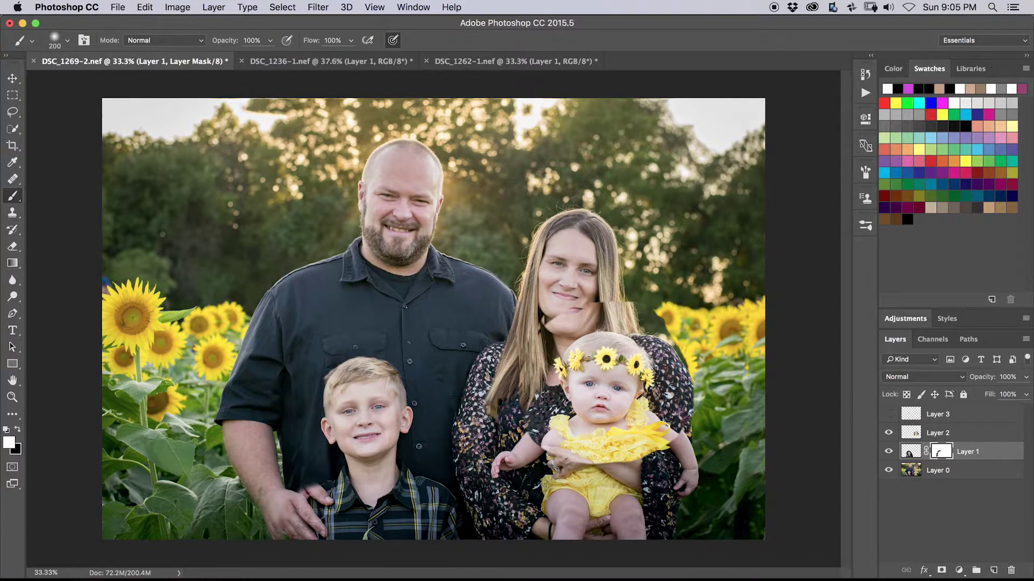
key(super+z)
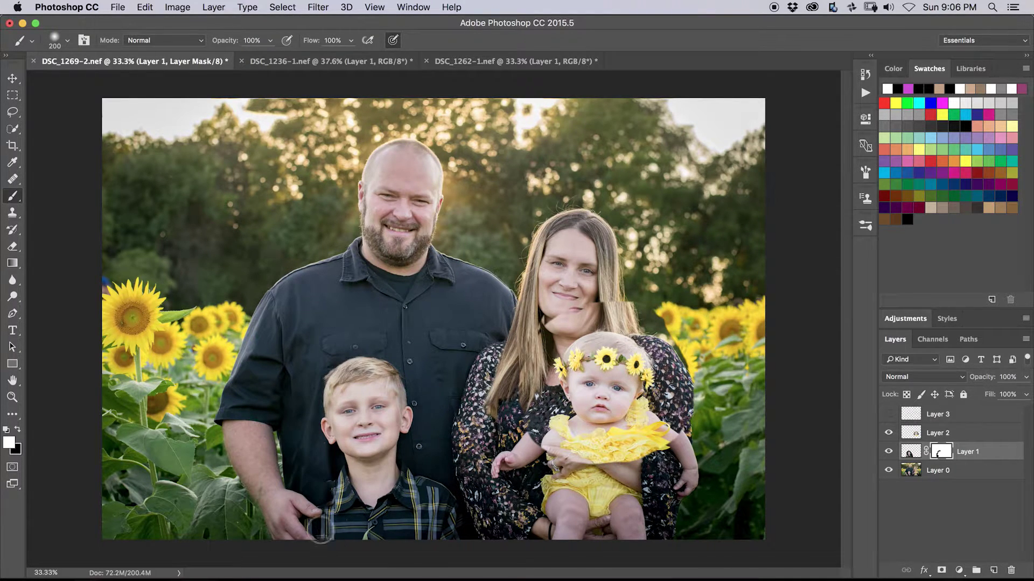
drag(323, 491, 326, 483)
key(super+z)
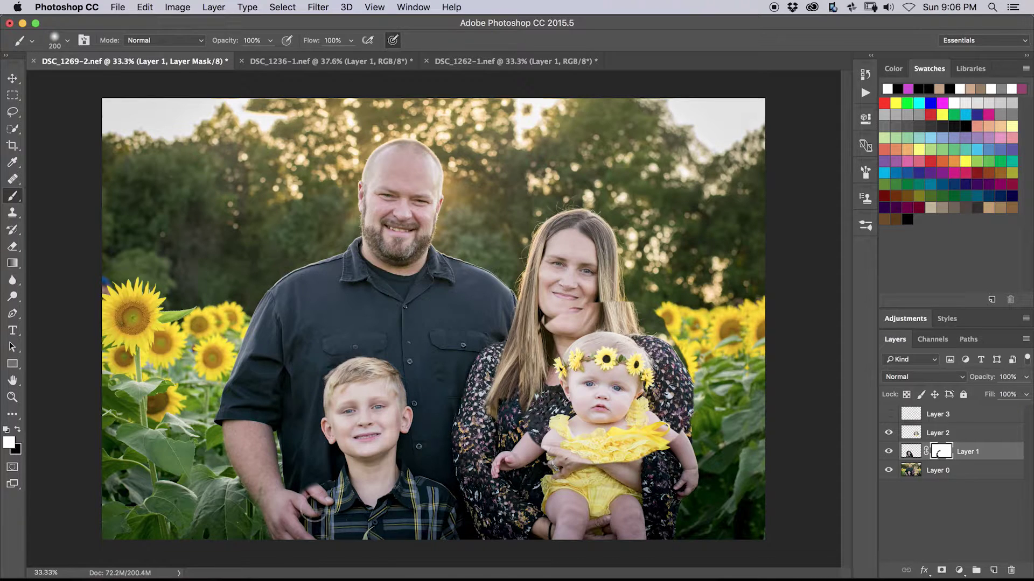
key(x)
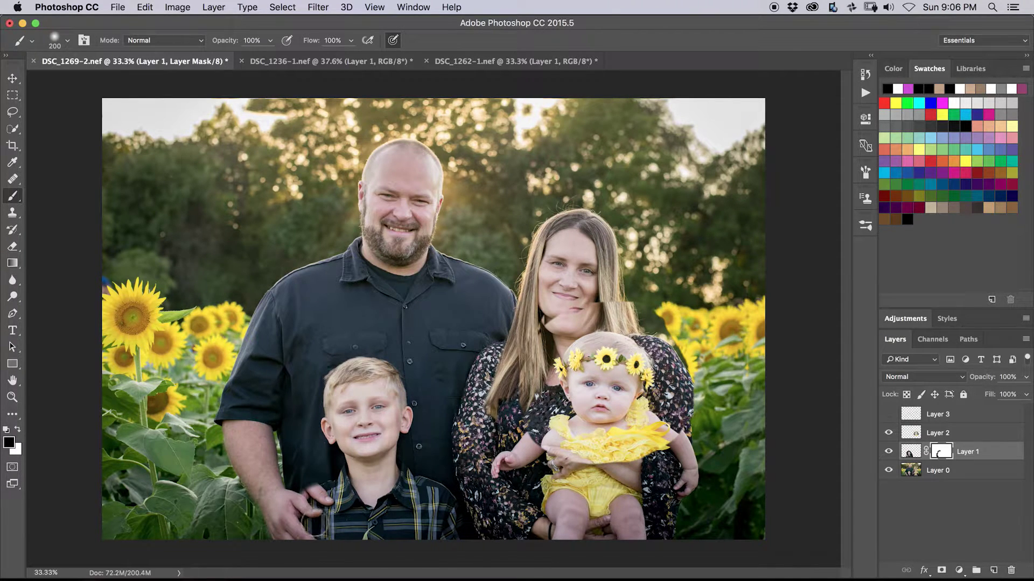
On Layer 3, circle the father's fingers at the boy's shoulder in magenta with a 70 px brush, and hide the layer again.
click(888, 415)
key(alt+bracketright)
key(alt+bracketright)
alt+click(351, 505)
key(bracketleft)
key(bracketleft)
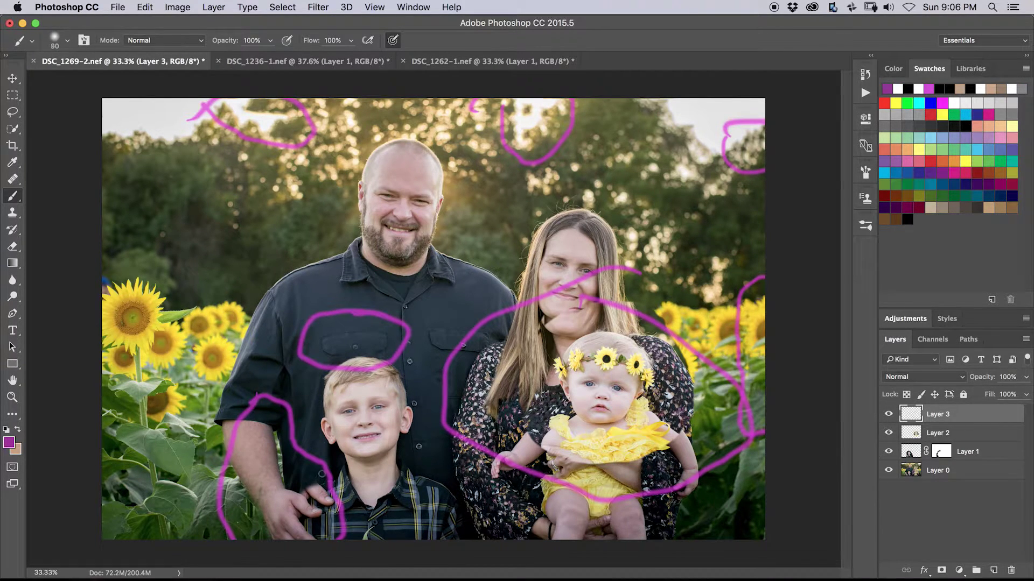
drag(322, 462, 335, 539)
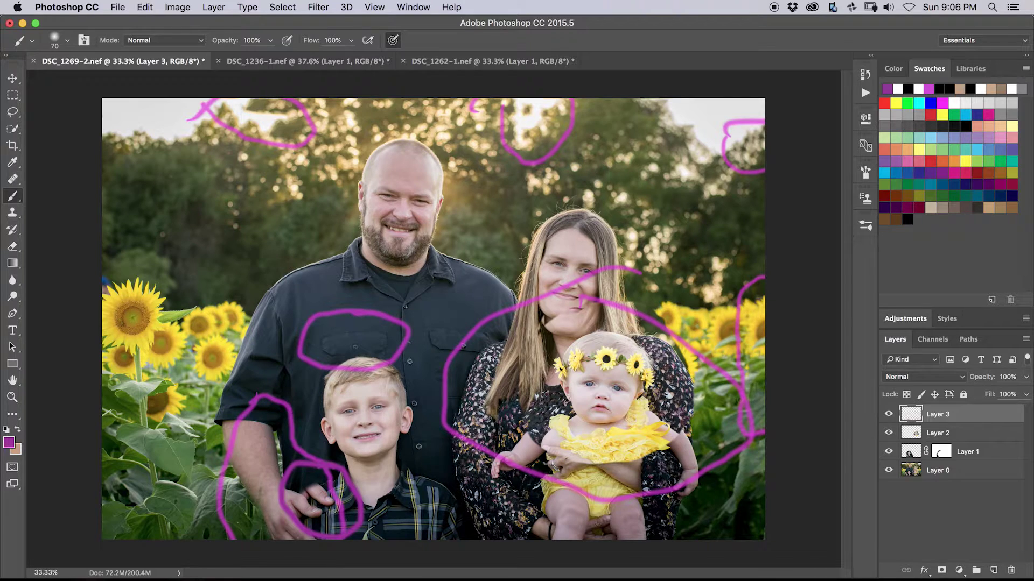
click(889, 415)
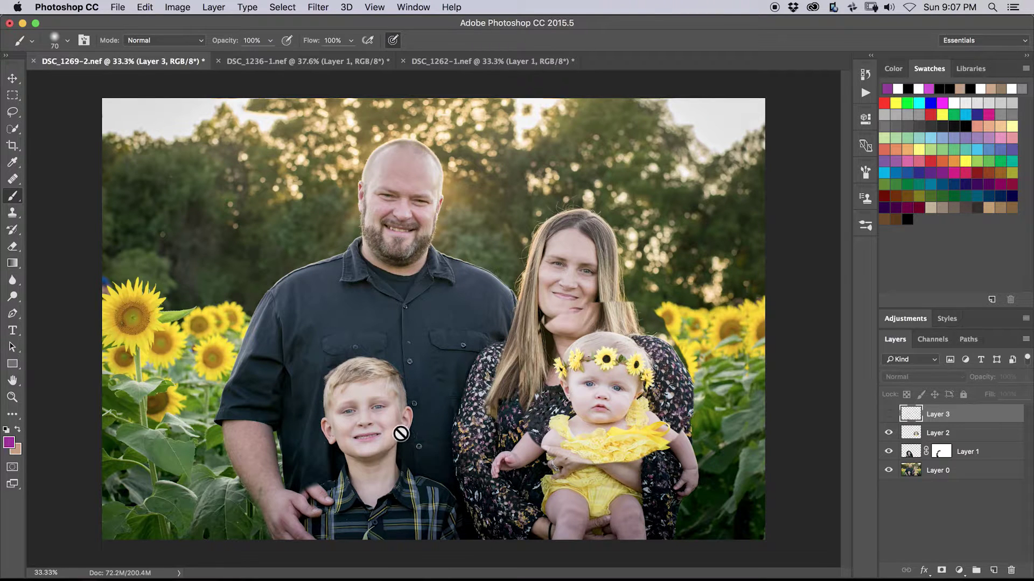
Paint black on Layer 1's mask with the 70 px brush over the duplicated buttons on the father's shirt placket.
key(z)
drag(405, 427, 445, 439)
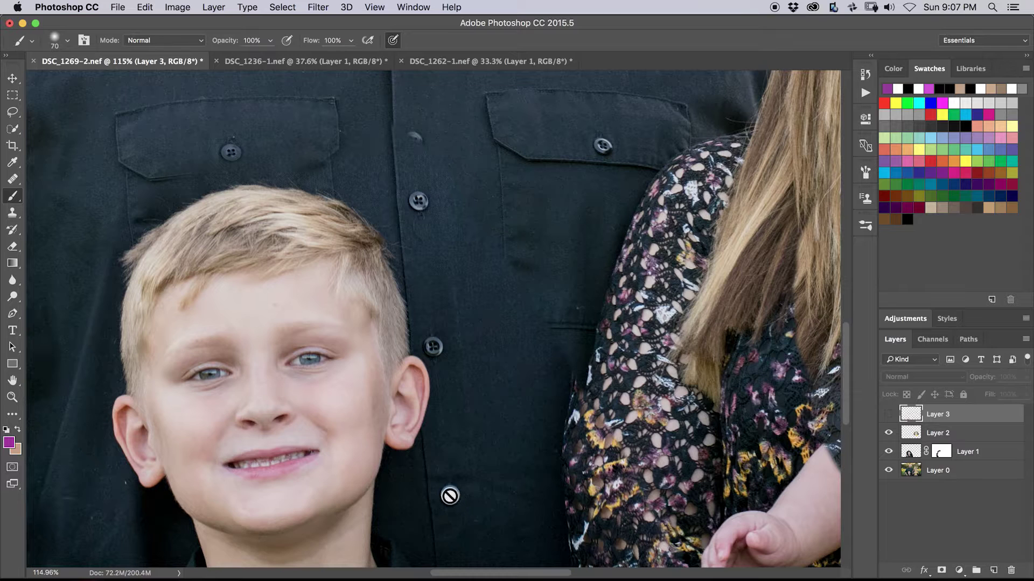
mouse_move(415, 317)
mouse_down()
mouse_move(478, 360)
mouse_move(469, 450)
mouse_up()
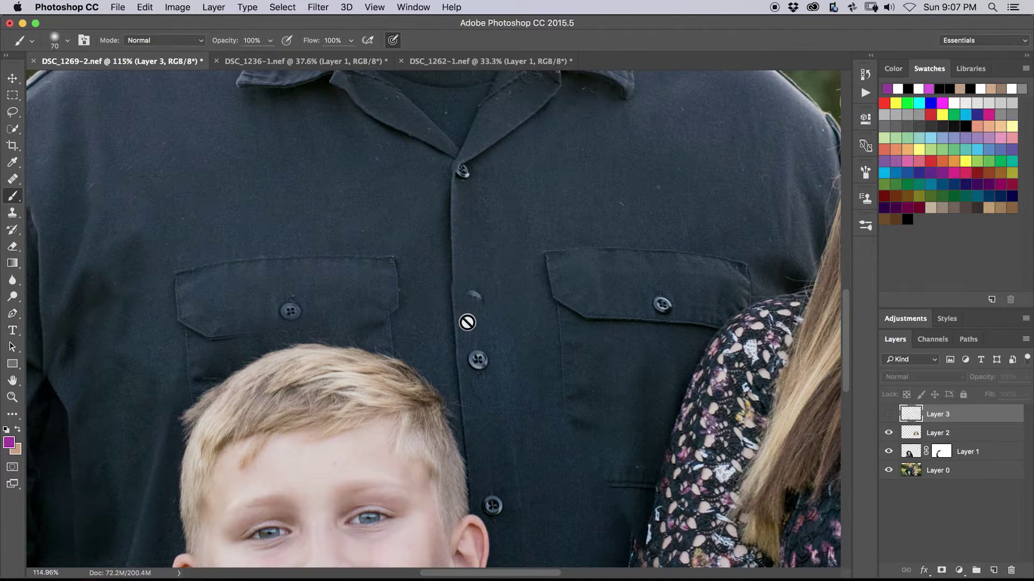
click(941, 452)
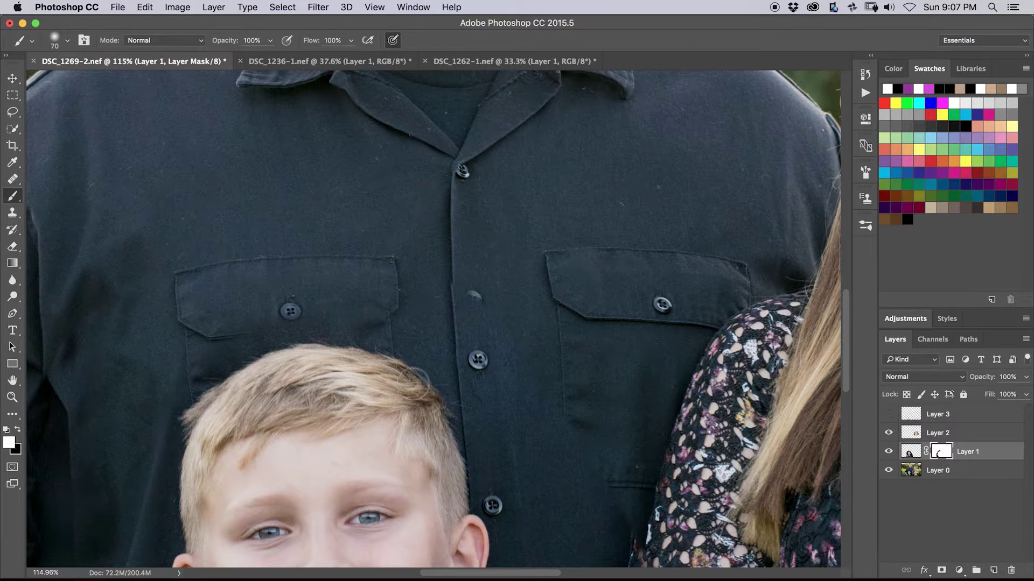
key(x)
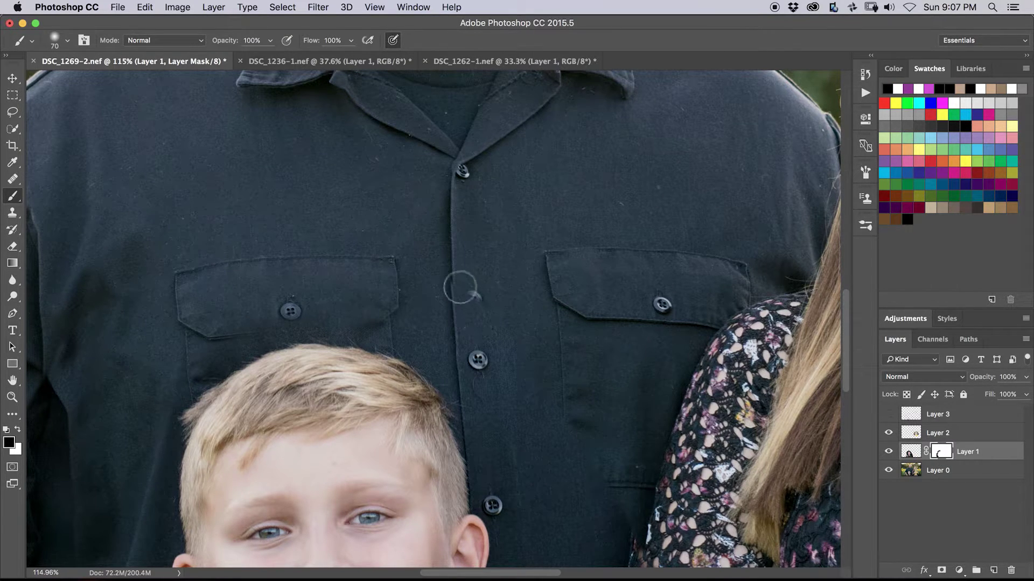
drag(457, 291, 473, 300)
mouse_move(468, 350)
mouse_down()
mouse_move(468, 360)
mouse_move(483, 359)
mouse_up()
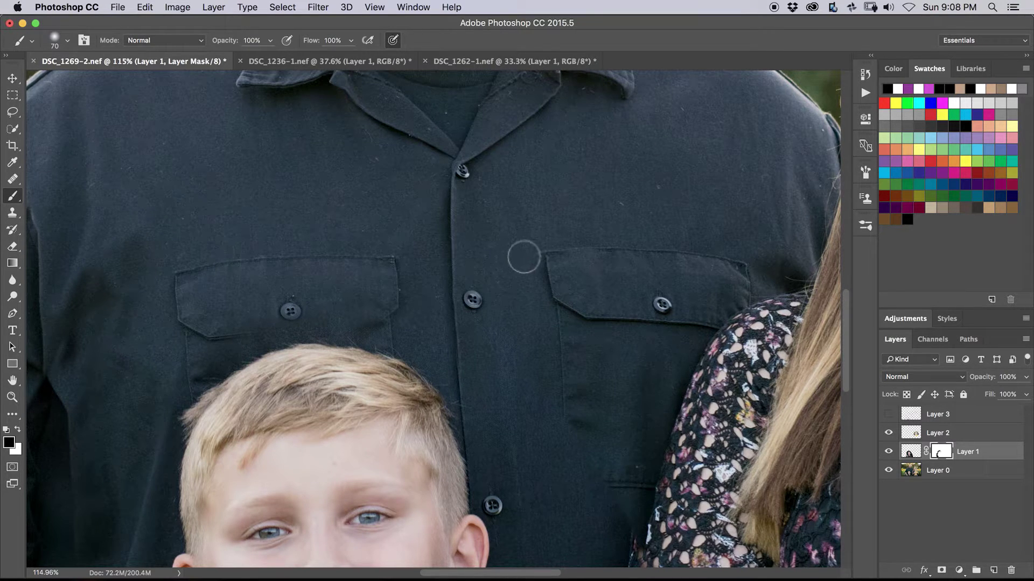
On Layer 3, circle the father's shirt button between the two chest pockets in black, and hide the layer again.
scroll(511, 295, down, 1)
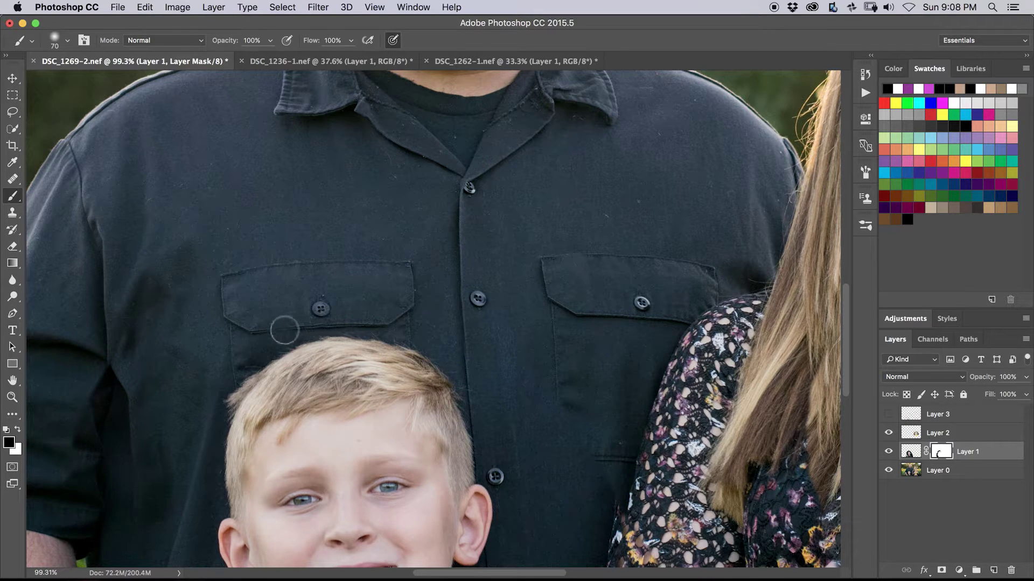
mouse_move(491, 415)
mouse_down()
mouse_move(480, 403)
mouse_move(459, 277)
mouse_move(489, 337)
mouse_move(503, 473)
mouse_up()
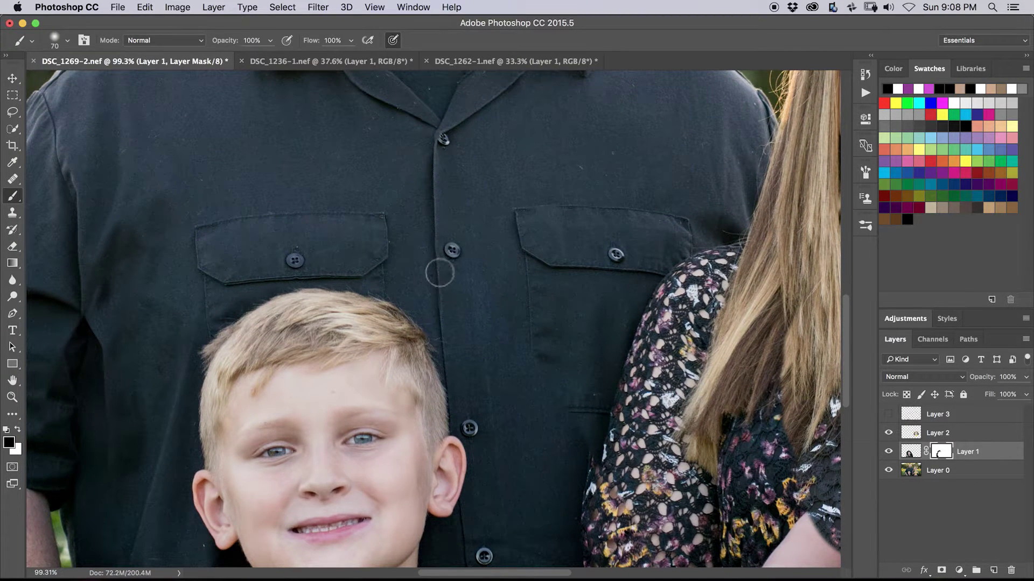
key(w)
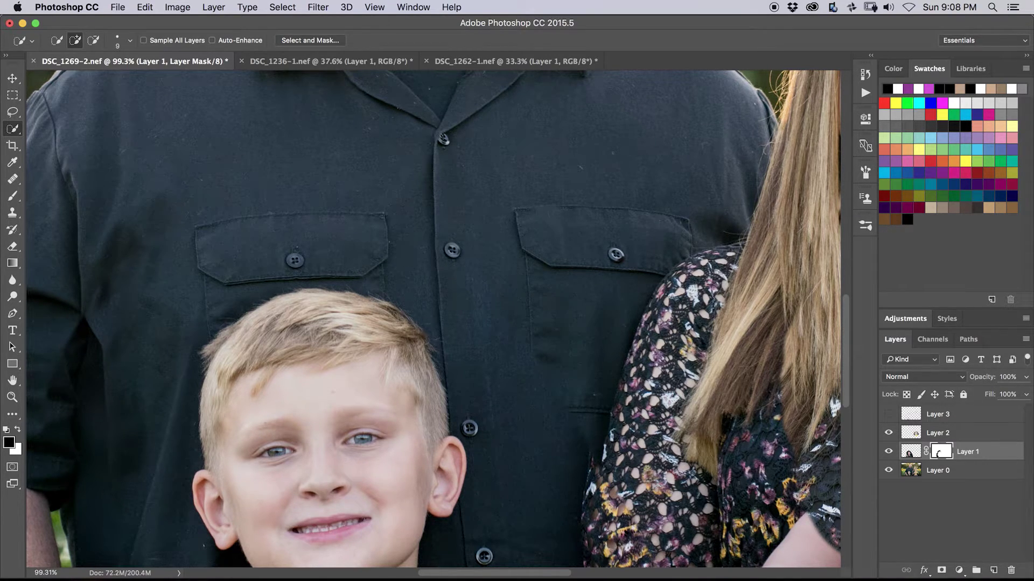
click(888, 414)
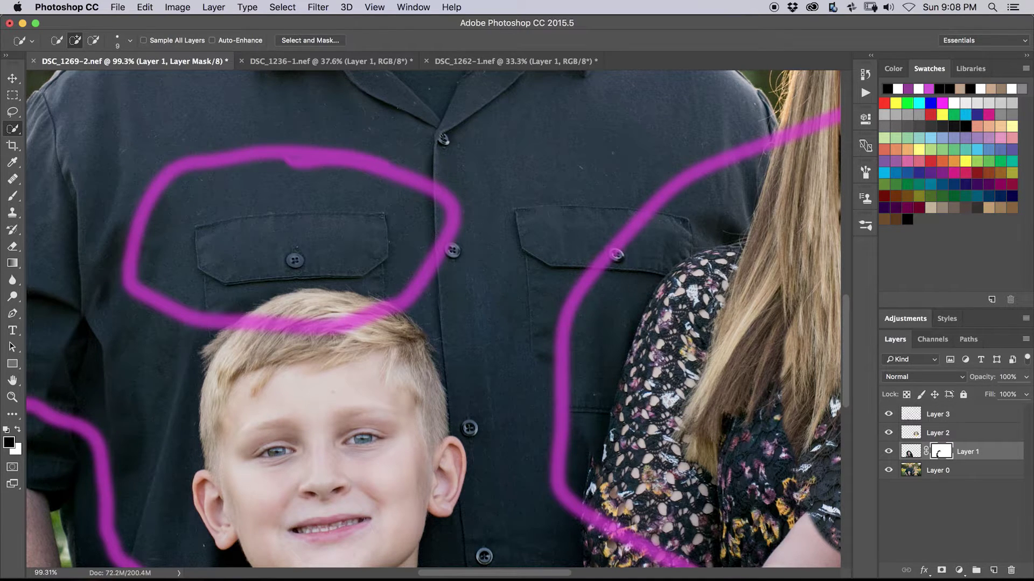
click(936, 414)
key(b)
mouse_move(493, 253)
mouse_down()
mouse_move(441, 201)
mouse_move(420, 249)
mouse_move(421, 287)
mouse_move(462, 291)
mouse_move(482, 269)
mouse_move(467, 237)
mouse_up()
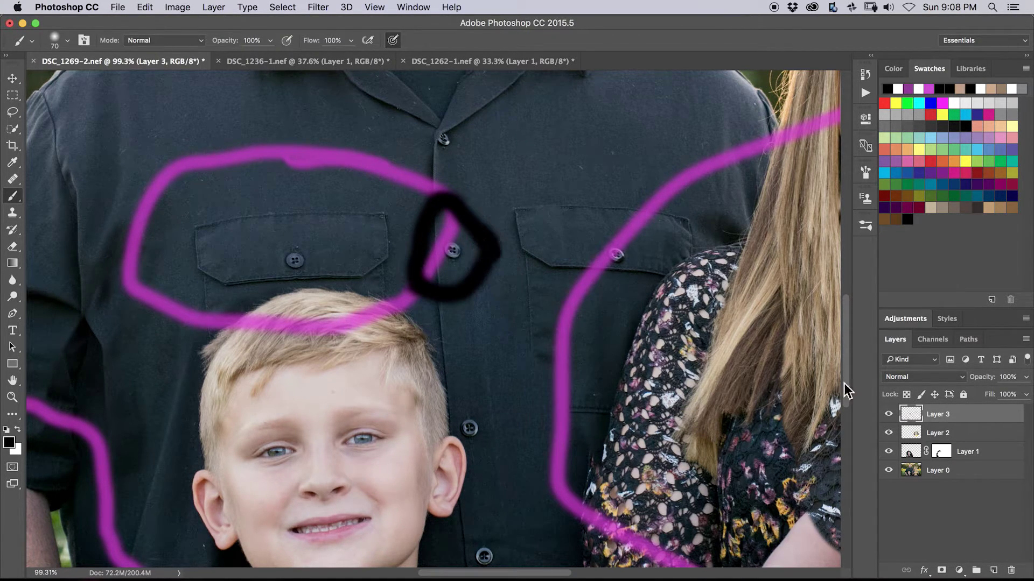
click(889, 415)
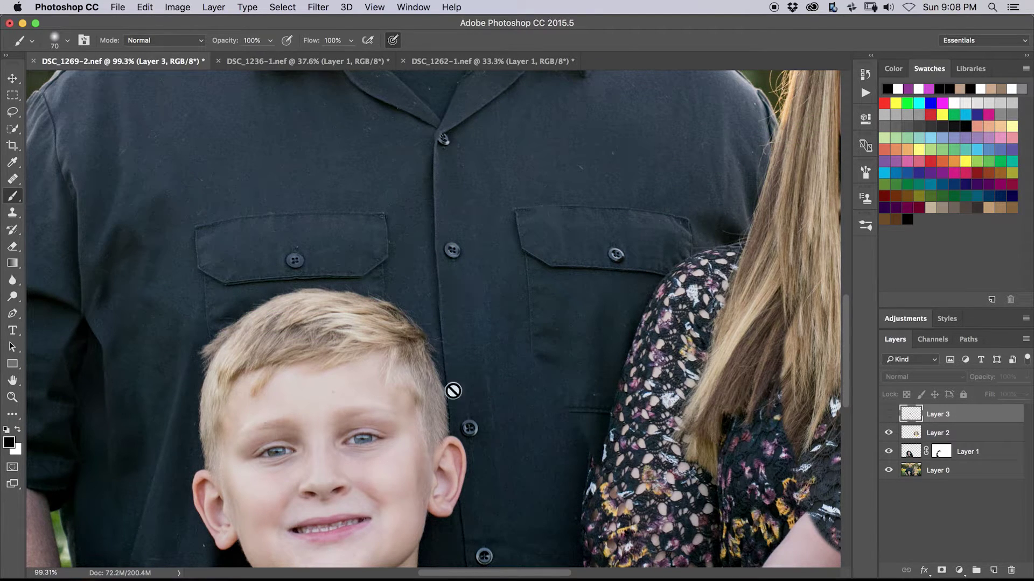
drag(512, 459, 509, 329)
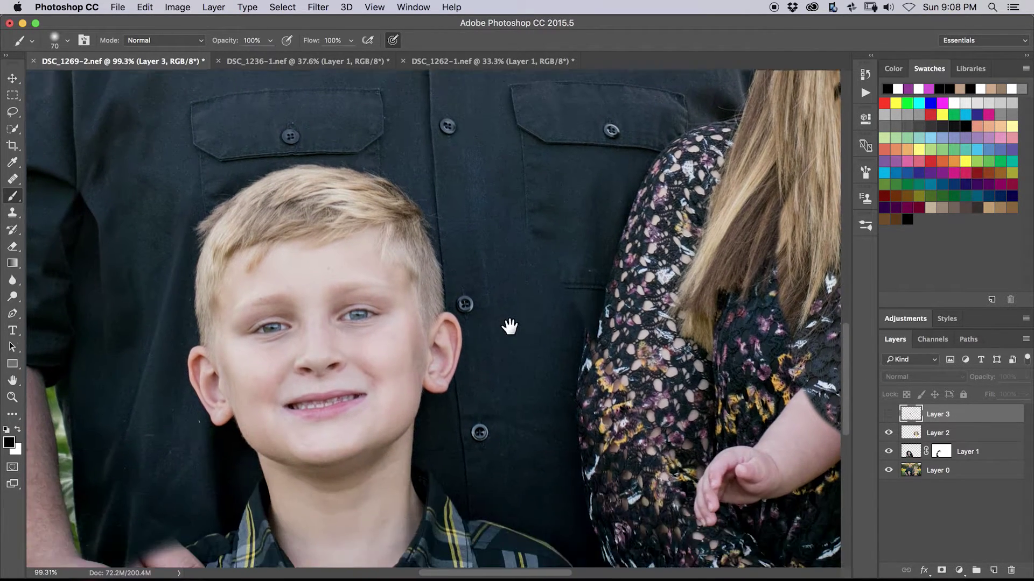
scroll(510, 328, down, 10)
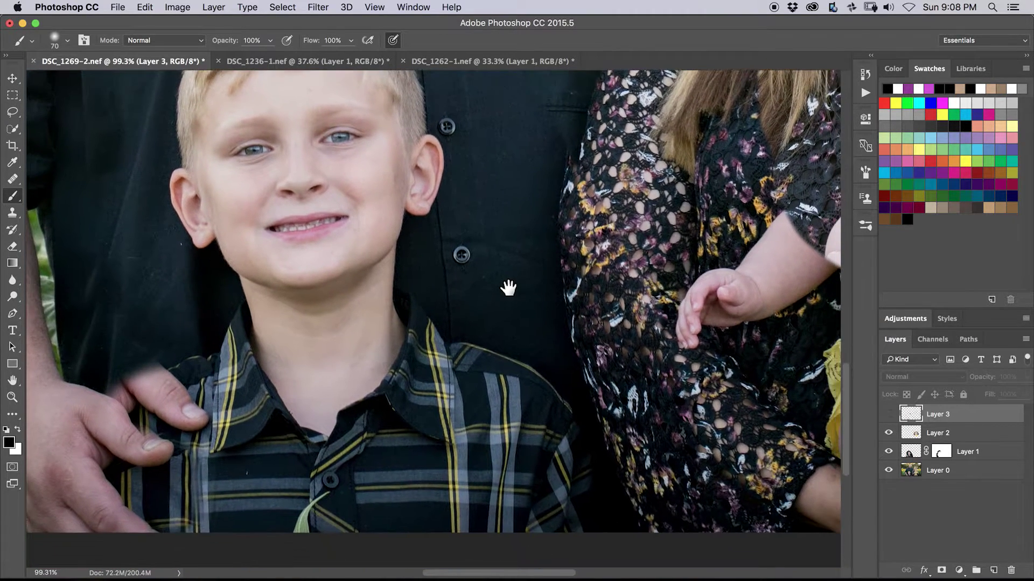
scroll(506, 283, down, 1)
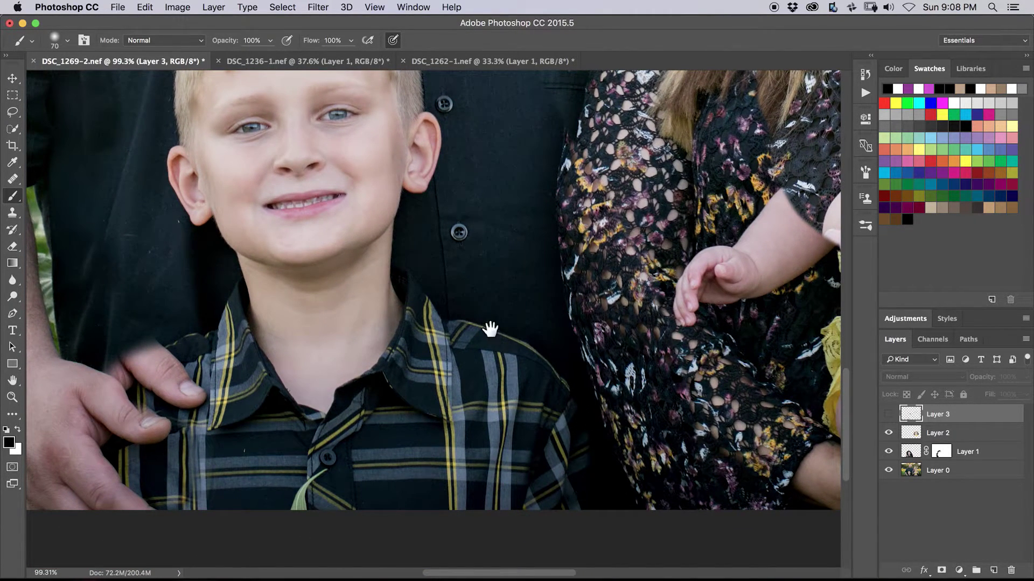
mouse_move(517, 292)
mouse_down()
mouse_move(549, 445)
mouse_move(482, 480)
mouse_up()
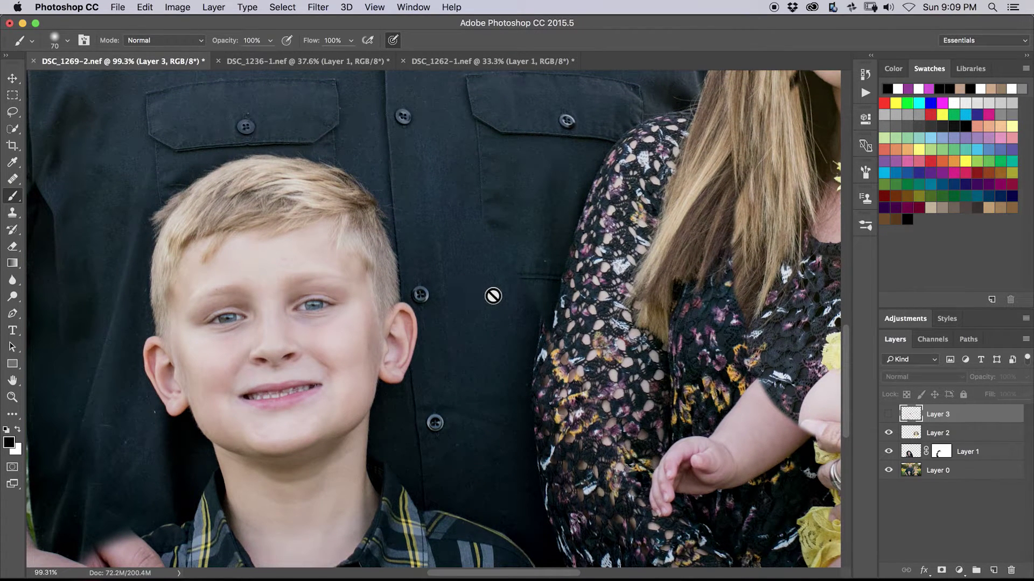
Paint black on Layer 1's mask with the 70 px brush over the duplicated father's finger at the boy's shoulder.
click(939, 455)
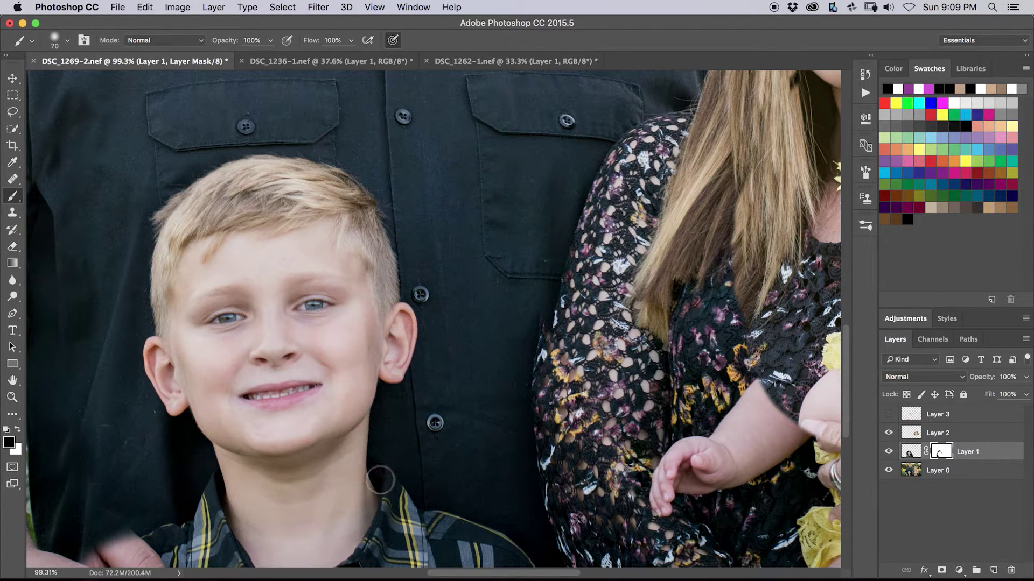
drag(369, 445, 591, 218)
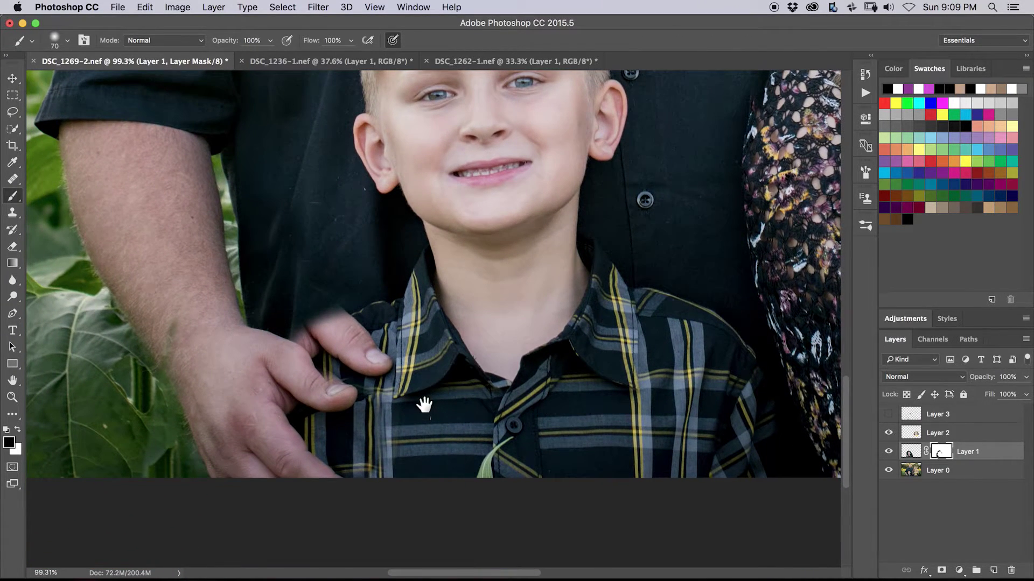
drag(425, 405, 461, 404)
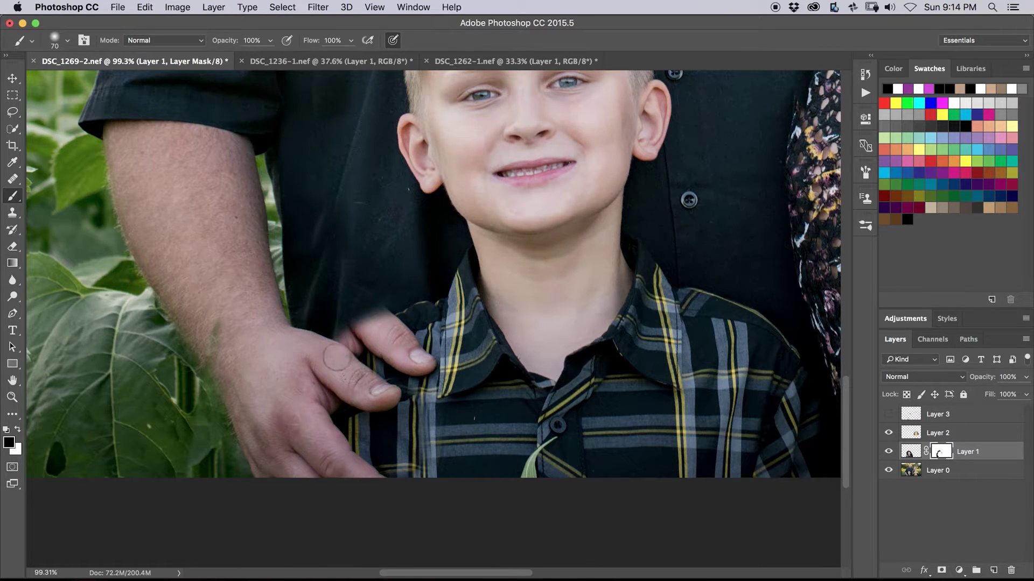
drag(338, 355, 359, 326)
mouse_move(366, 326)
mouse_down()
mouse_move(388, 312)
mouse_move(398, 319)
mouse_move(389, 349)
mouse_move(413, 312)
mouse_move(388, 324)
mouse_move(422, 310)
mouse_move(396, 354)
mouse_move(416, 357)
mouse_move(393, 357)
mouse_move(428, 363)
mouse_move(440, 411)
mouse_up()
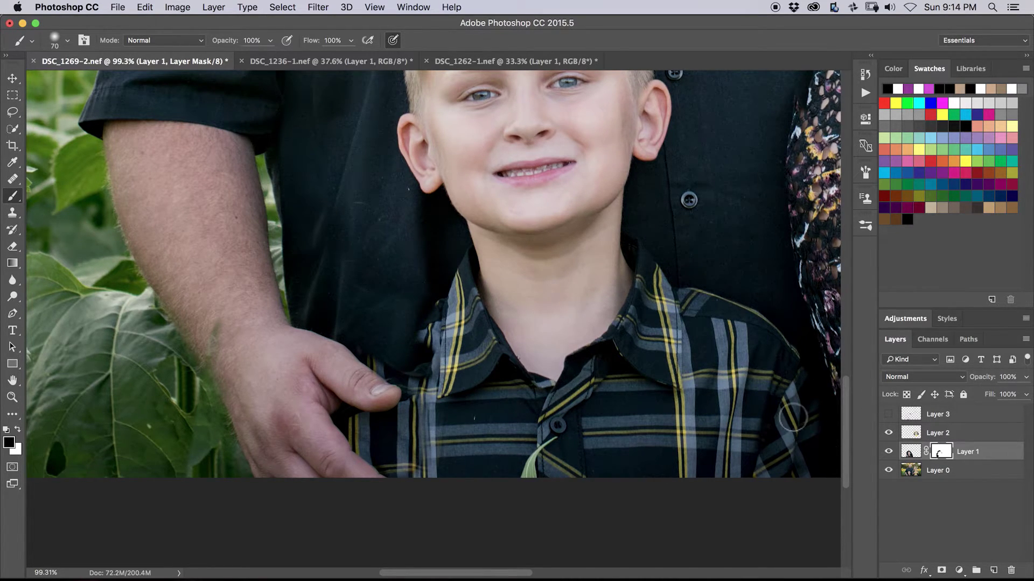
Create Layer 4 above Layer 2 and clone the boy's intact plaid shoulder onto it, with the stamp sampling Current & Below.
key(super+shift+n)
key(Return)
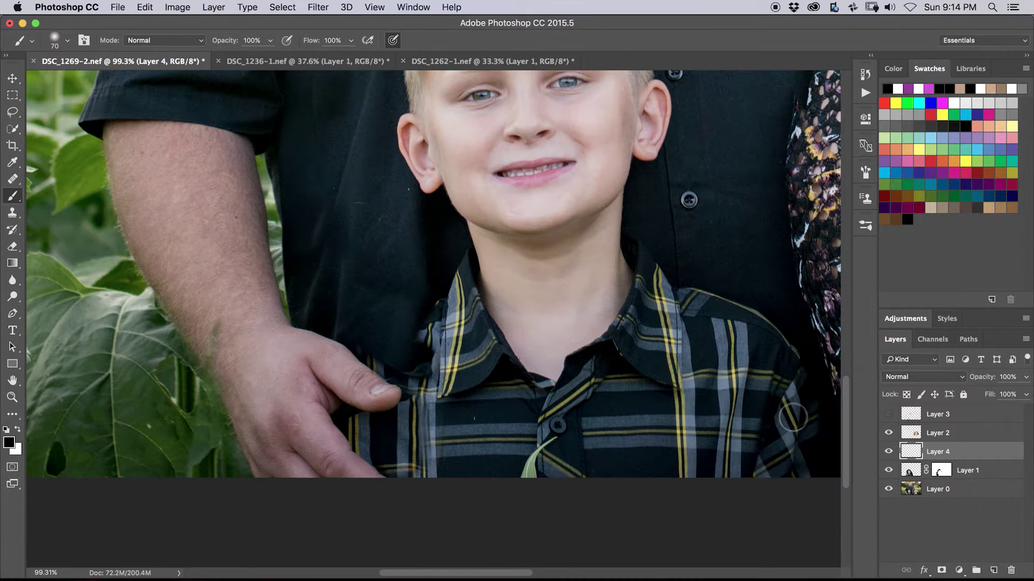
key(s)
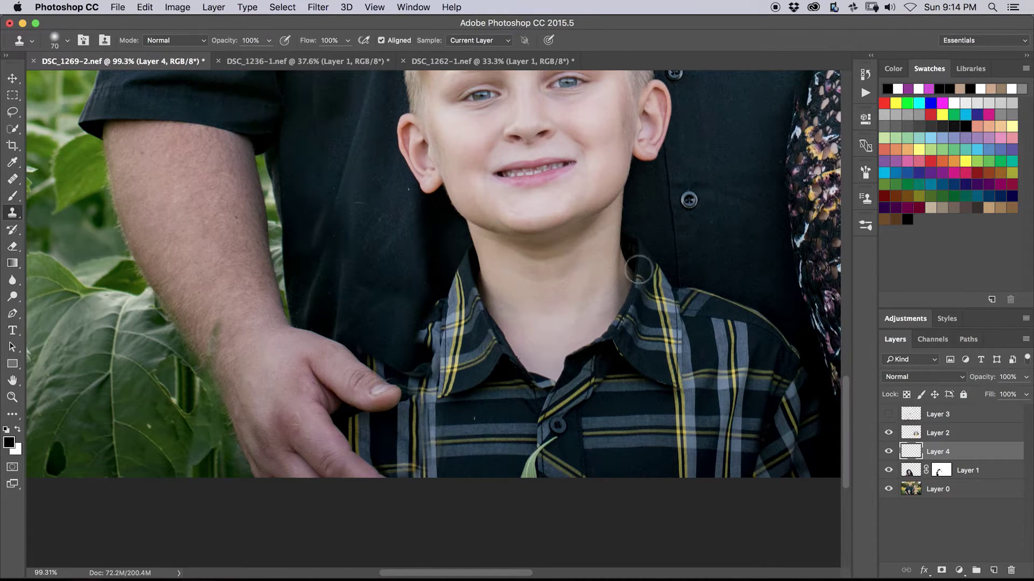
key(super+bracketright)
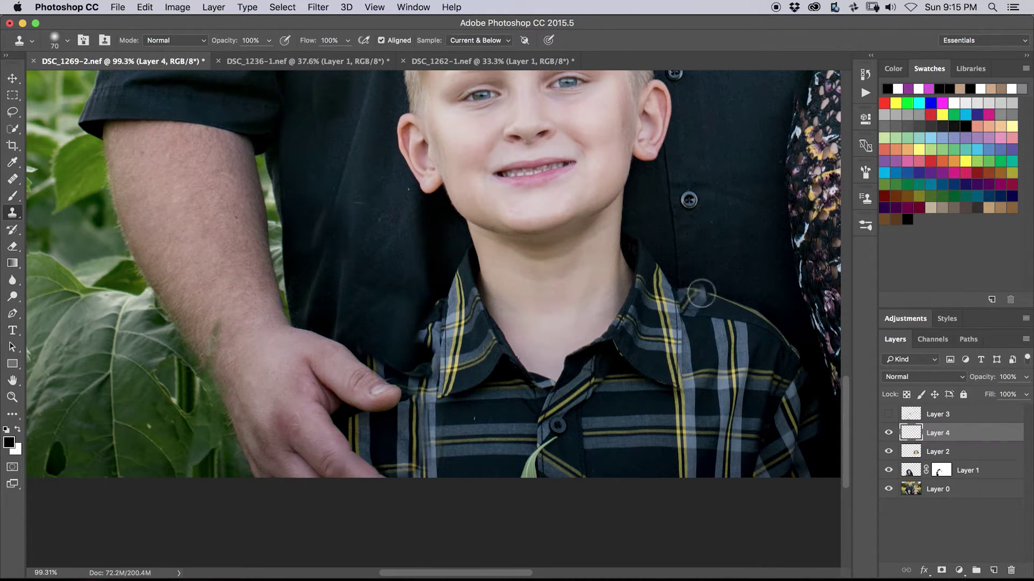
mouse_move(703, 241)
mouse_down()
mouse_move(710, 243)
mouse_move(692, 244)
mouse_move(796, 289)
mouse_up()
mouse_move(713, 249)
mouse_down()
mouse_move(702, 254)
mouse_move(714, 263)
mouse_move(681, 247)
mouse_move(697, 245)
mouse_up()
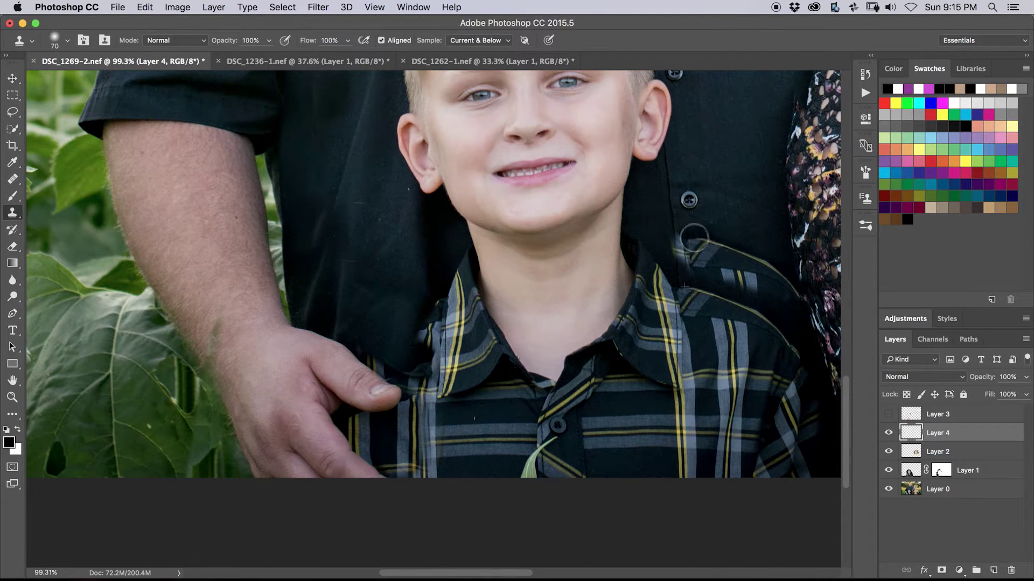
Mirror the cloned shoulder on Layer 4, then rotate and fit it over the boy's missing shoulder beside the father's hand.
key(super+y)
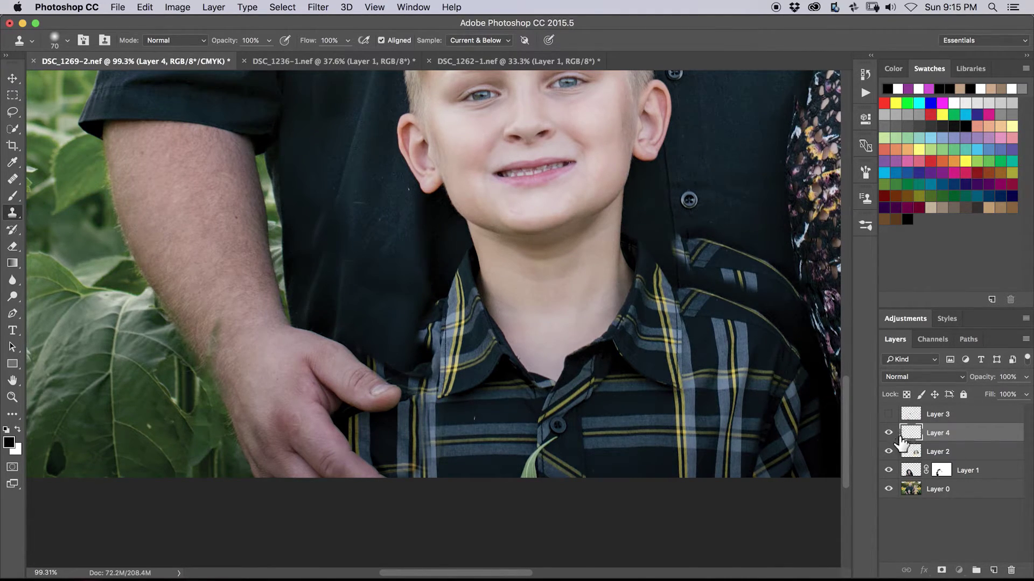
key(super+t)
drag(818, 267, 490, 277)
drag(635, 259, 471, 289)
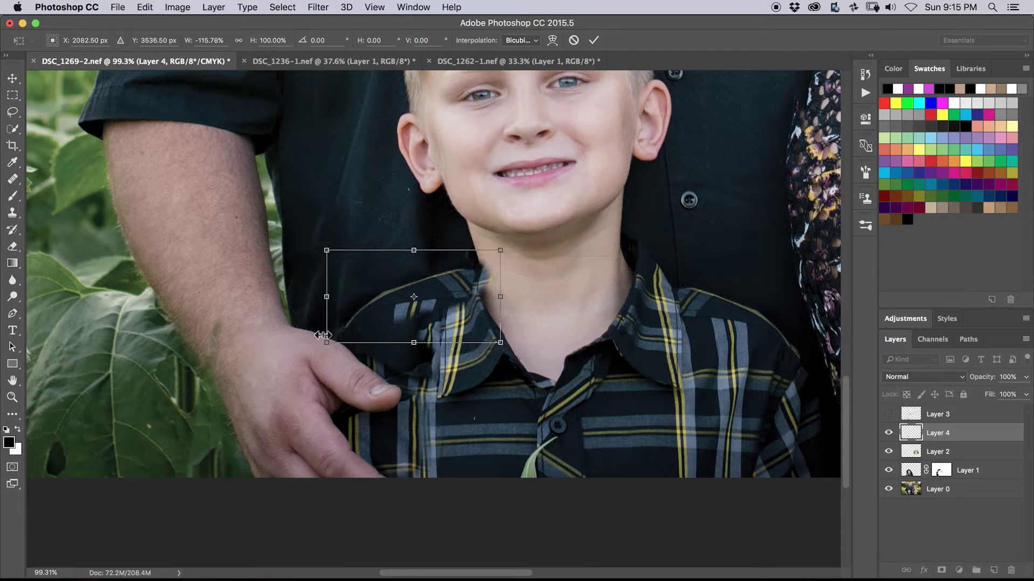
drag(309, 347, 342, 358)
drag(411, 322, 372, 358)
drag(450, 270, 461, 274)
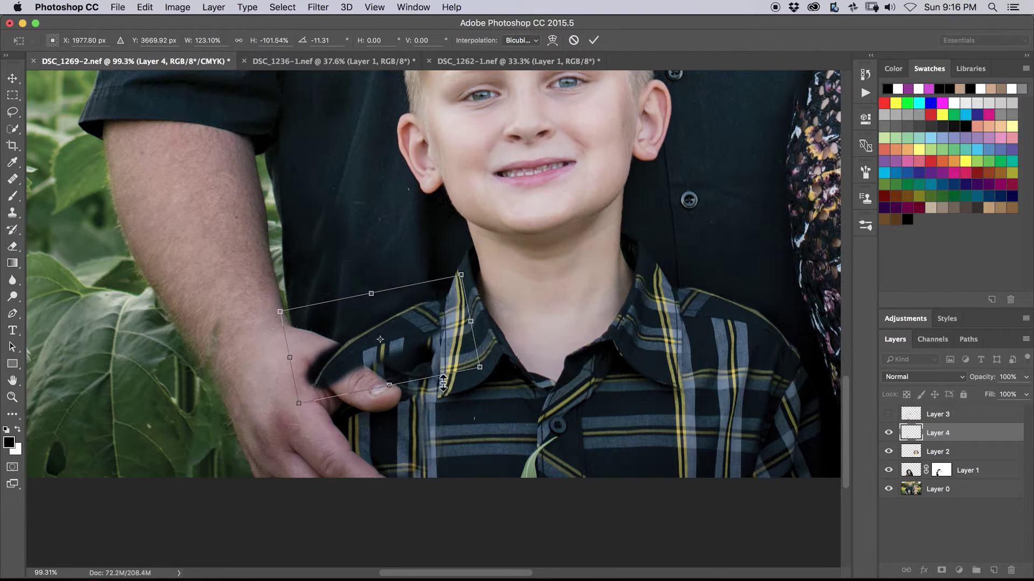
key(Return)
Add a mask to Layer 4 and paint black on it where the cloned shoulder covers the father's hand.
key(s)
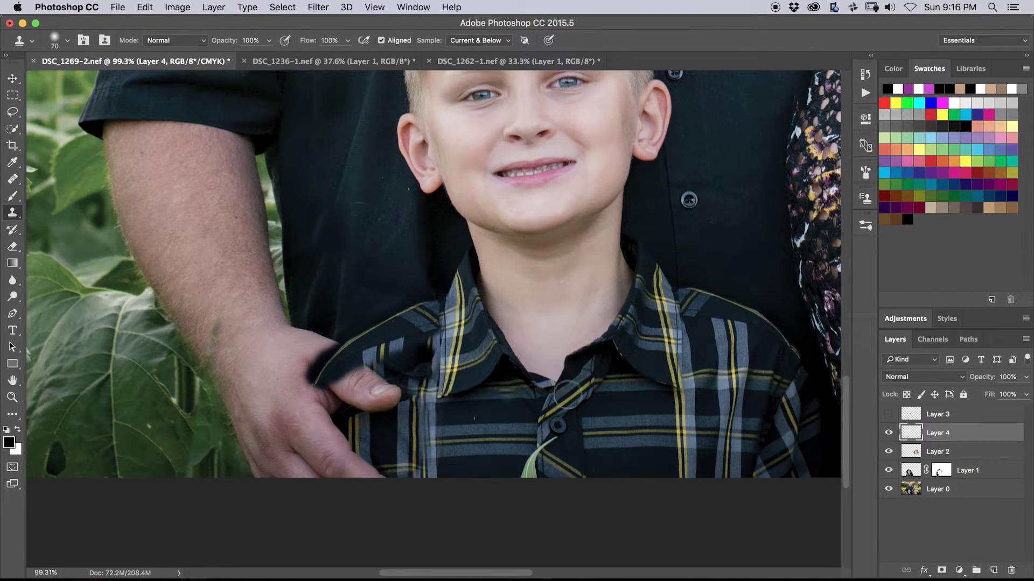
click(940, 571)
key(b)
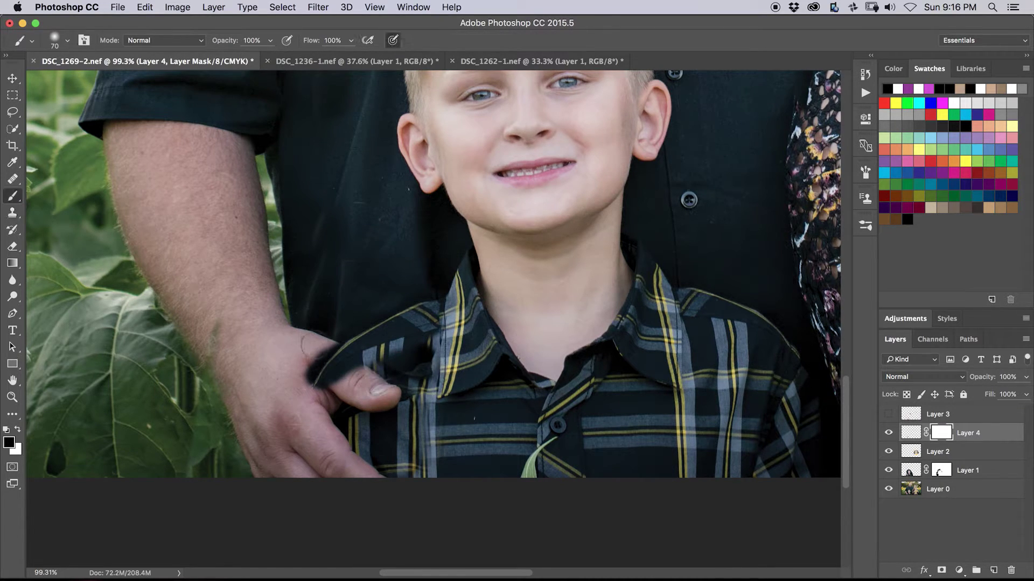
mouse_move(327, 366)
mouse_down()
mouse_move(321, 396)
mouse_move(317, 377)
mouse_move(341, 355)
mouse_move(338, 344)
mouse_move(358, 364)
mouse_up()
On Layer 1, clone the boy's plaid shirt stripes into the dark gap beside the father's thumb, and return to brushing its mask.
key(alt+bracketleft)
key(alt+bracketleft)
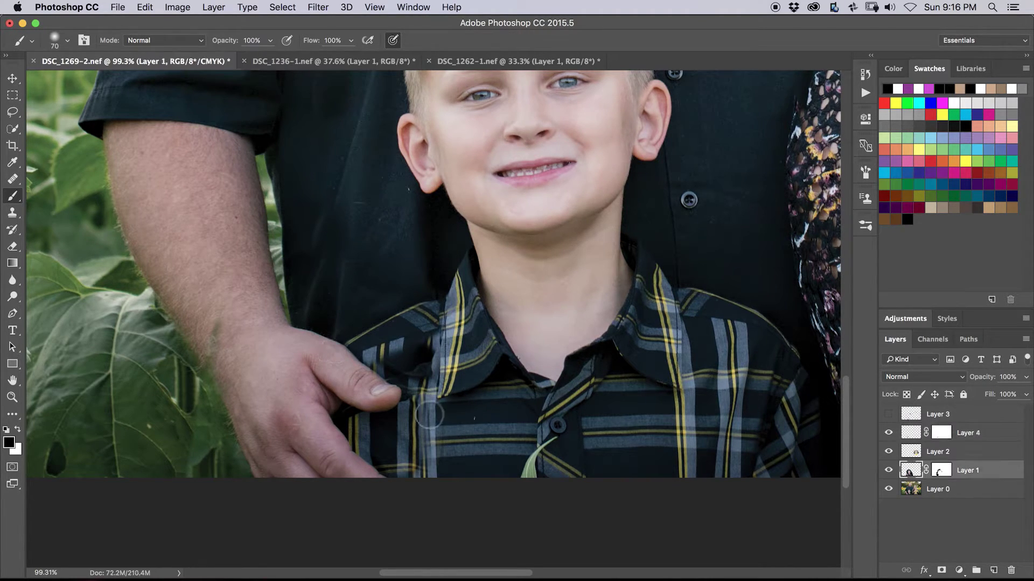
key(s)
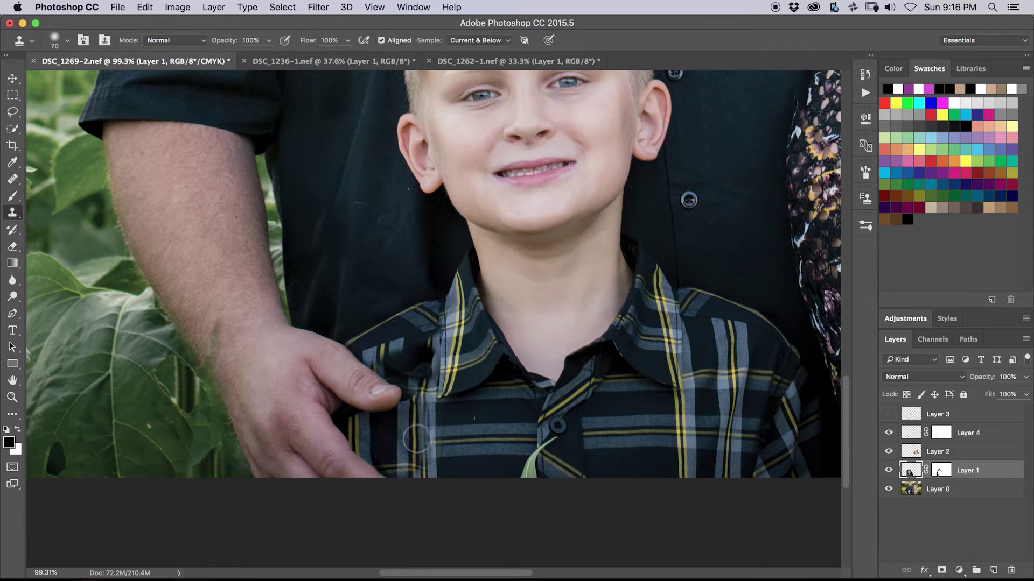
alt+click(417, 428)
mouse_move(415, 383)
mouse_down()
mouse_move(422, 359)
mouse_move(411, 356)
mouse_move(419, 387)
mouse_move(415, 357)
mouse_move(424, 355)
mouse_move(390, 364)
mouse_up()
key(super+backslash)
key(b)
key(x)
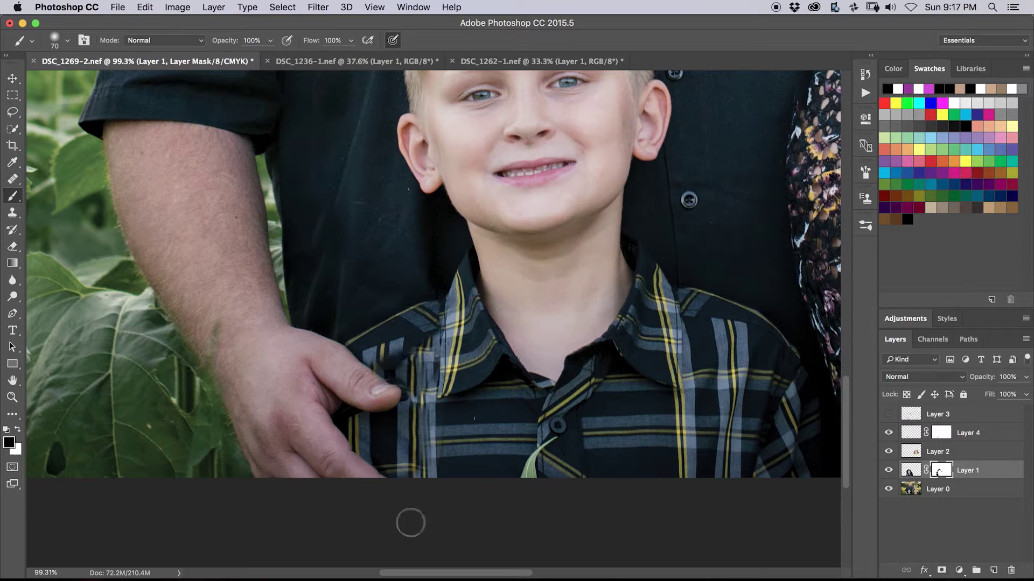
Clone the plaid from the opposite side of the boy's shirt onto new Layer 5, and mirror, scale and fit it beside the father's hand.
key(super+shift+alt+n)
key(s)
mouse_move(711, 220)
mouse_down()
mouse_move(716, 269)
mouse_move(765, 194)
mouse_move(781, 248)
mouse_move(544, 371)
mouse_move(317, 393)
mouse_move(332, 396)
mouse_up()
key(super+t)
drag(455, 415, 421, 398)
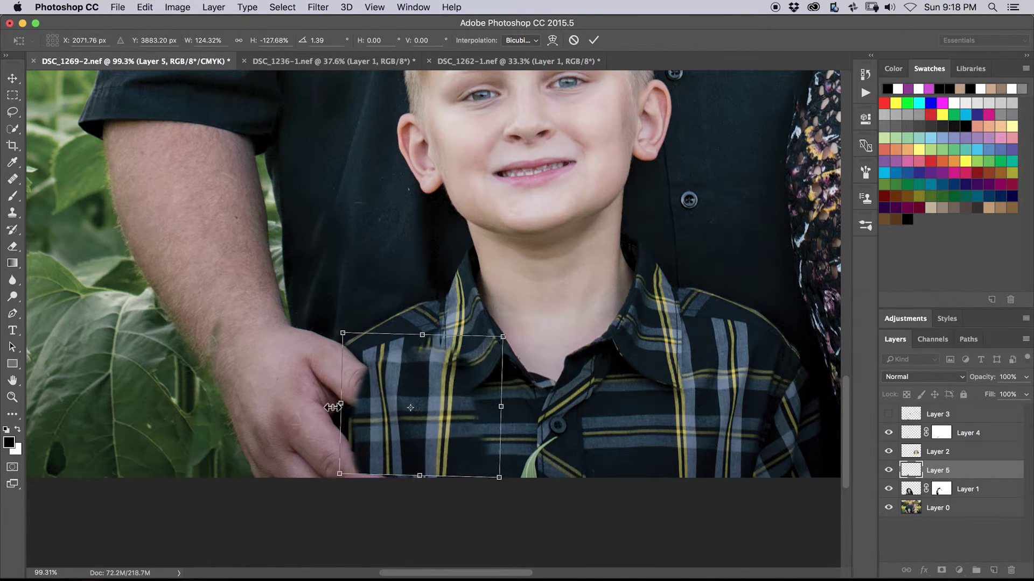
key(Return)
key(super+t)
drag(528, 399, 518, 391)
key(Return)
Add a mask to Layer 5 and paint black over the excess cloned plaid around the father's thumb and the boy's collar.
key(b)
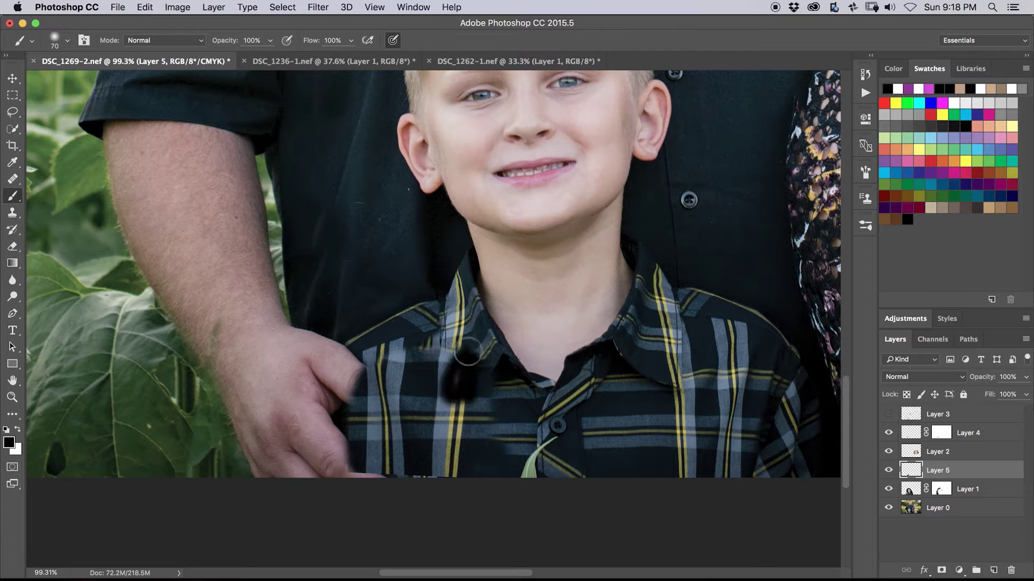
click(941, 570)
mouse_move(442, 398)
mouse_down()
mouse_move(415, 374)
mouse_move(376, 390)
mouse_move(390, 399)
mouse_up()
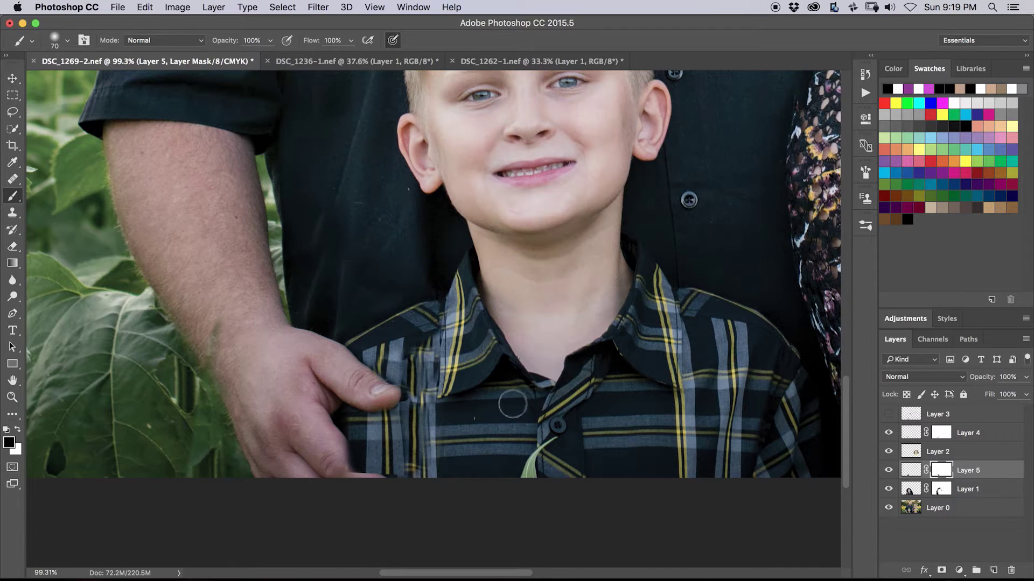
key(super+0)
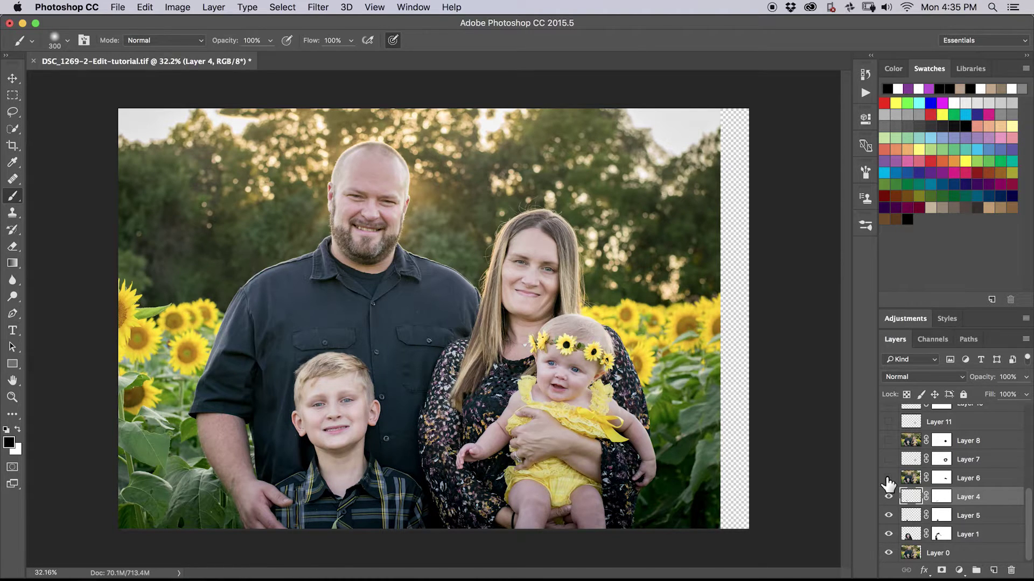
Toggle Layer 6 repeatedly to compare the family photo before and after its correction, and leave the layer visible.
click(888, 479)
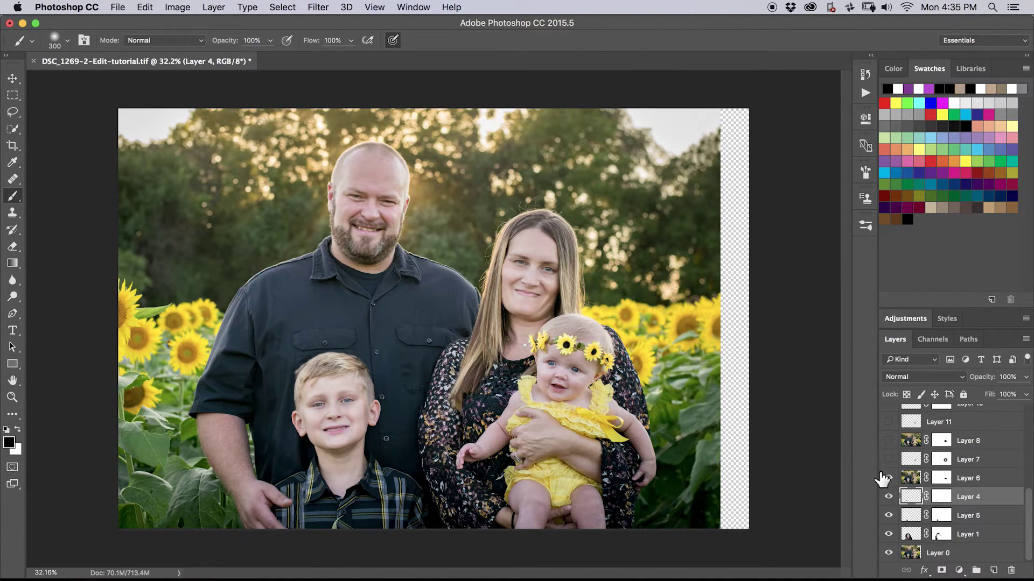
click(888, 479)
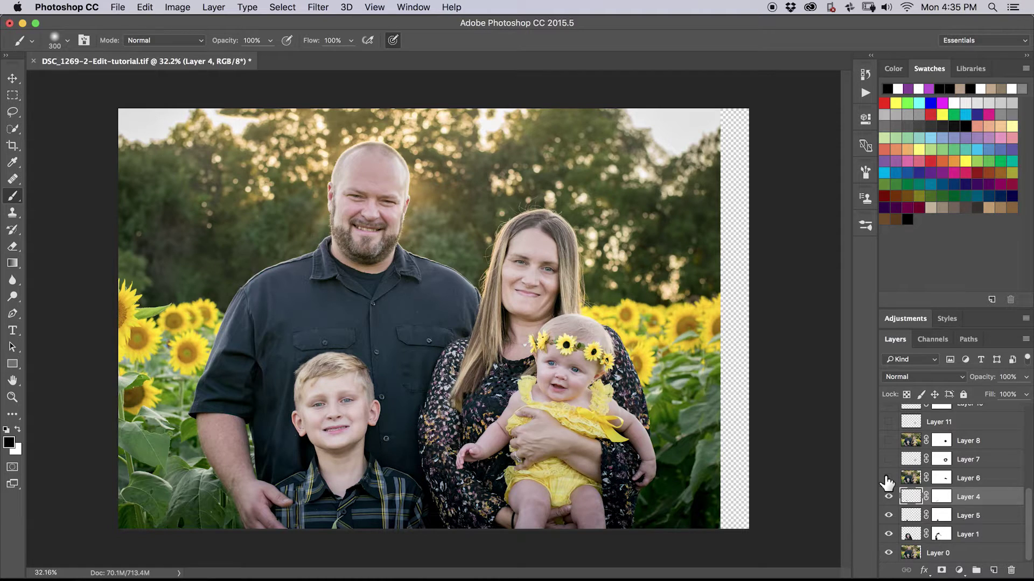
click(888, 479)
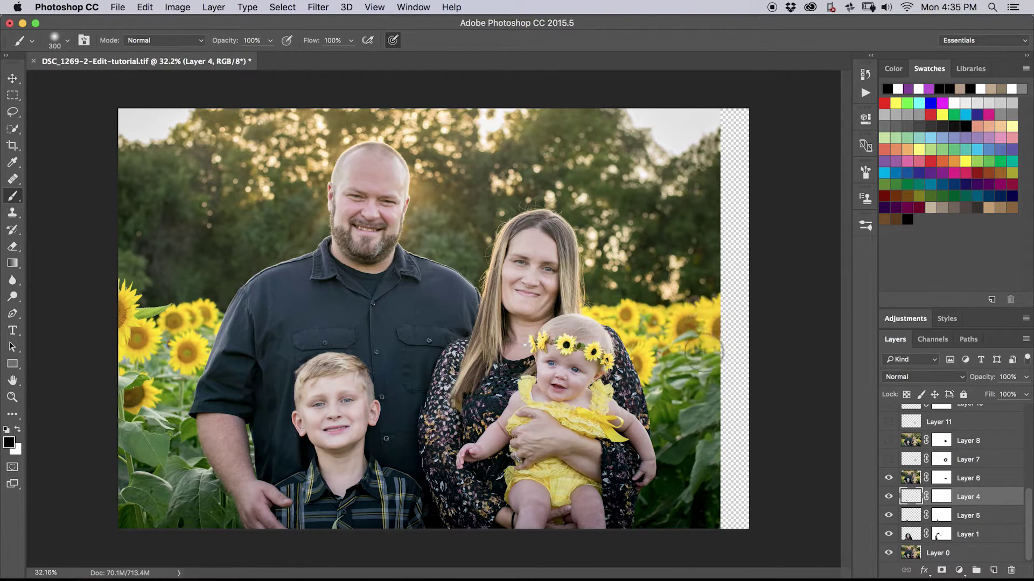
click(888, 479)
click(888, 478)
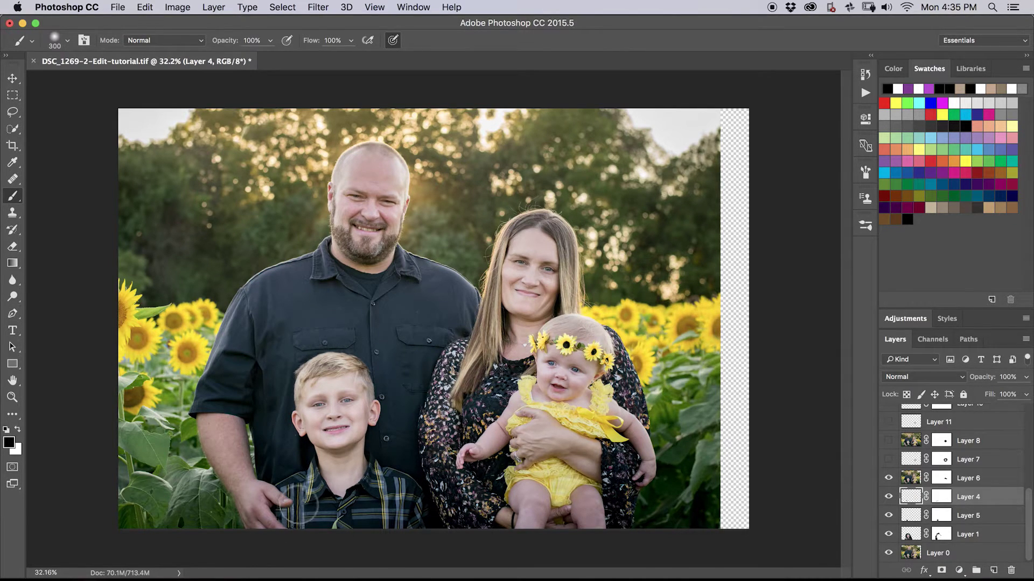
click(889, 479)
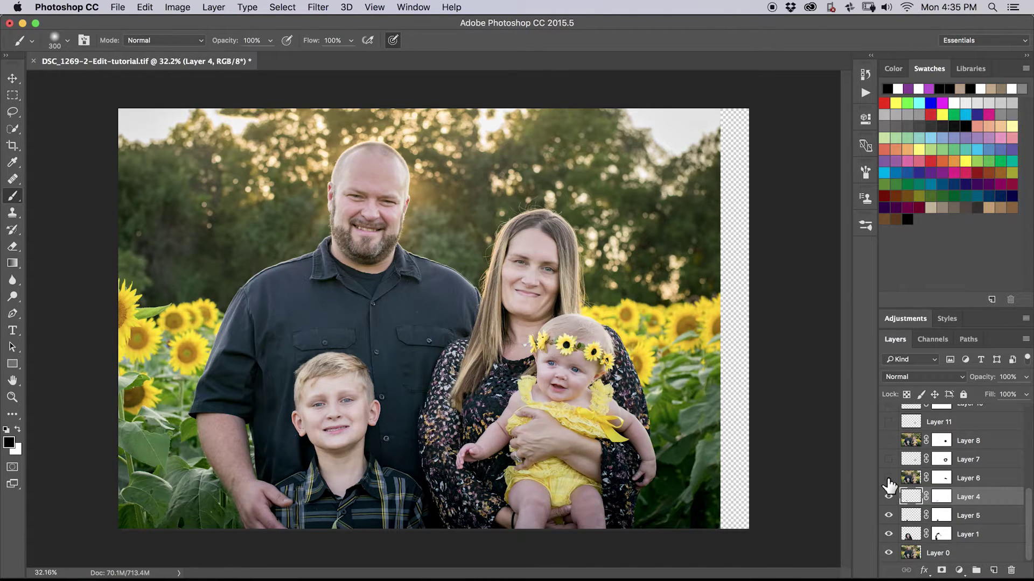
click(888, 480)
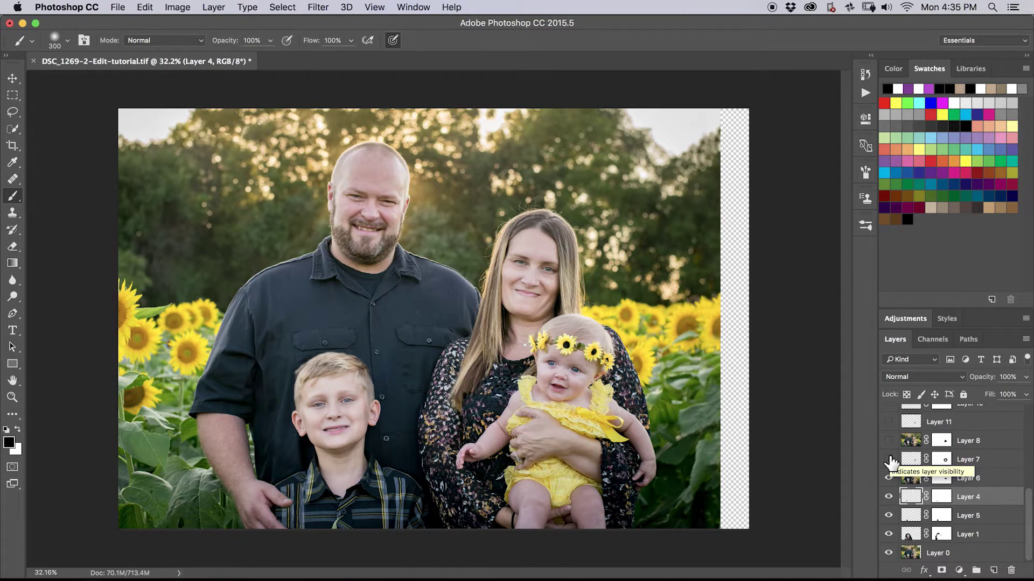
Toggle Layer 7 to compare the alternative baby face with the current one, and leave the layer hidden.
click(889, 461)
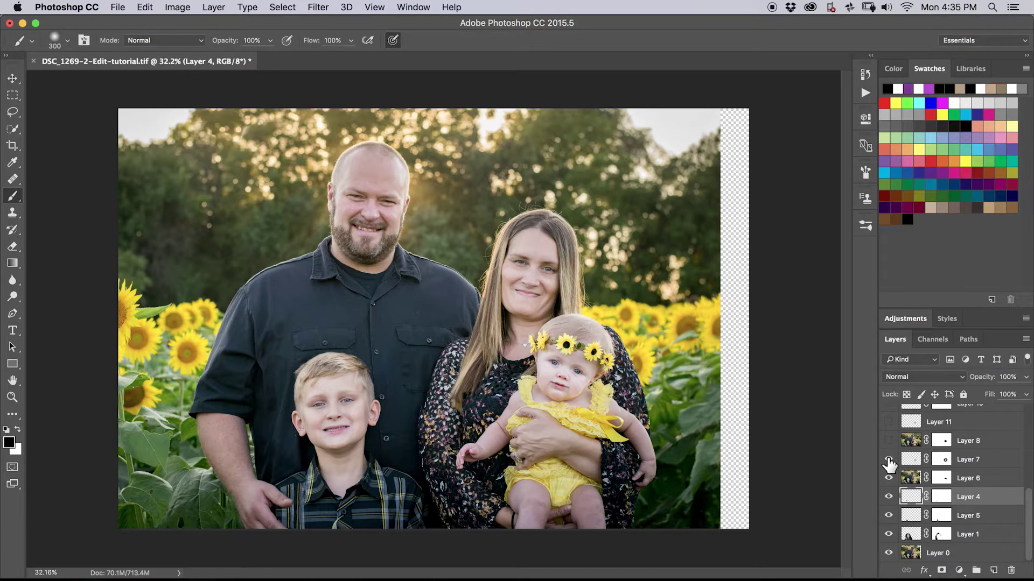
click(889, 461)
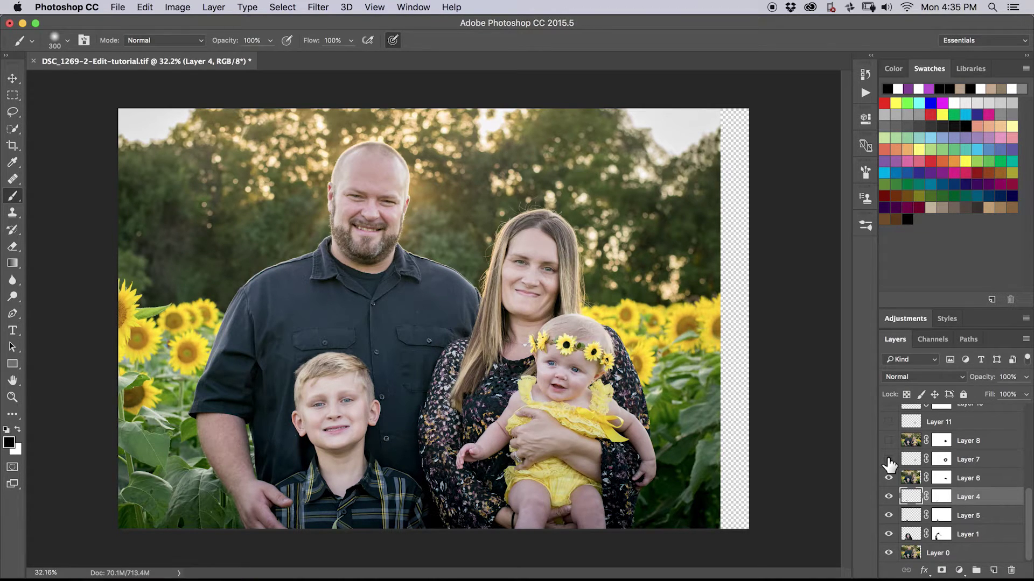
click(888, 462)
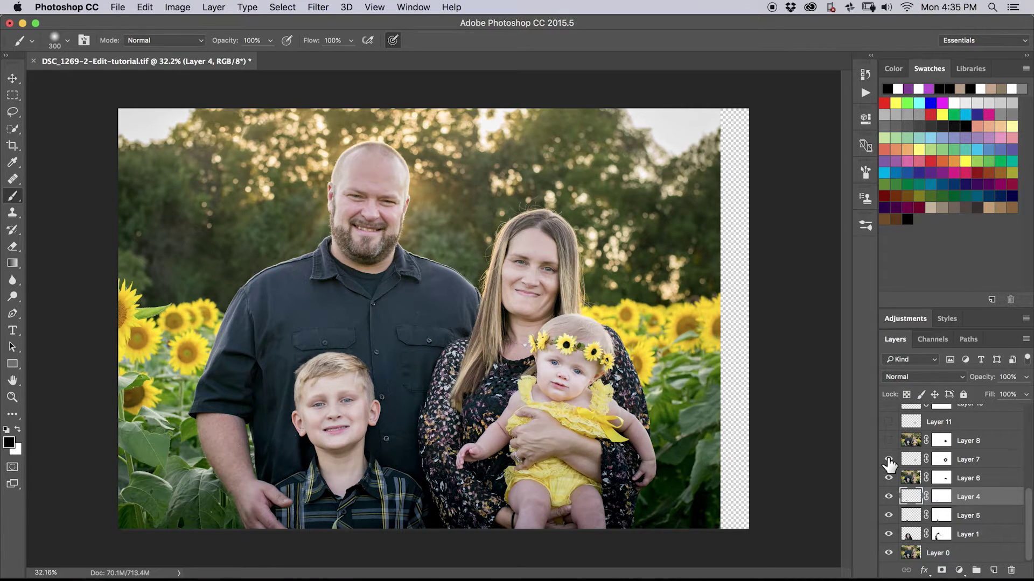
click(888, 460)
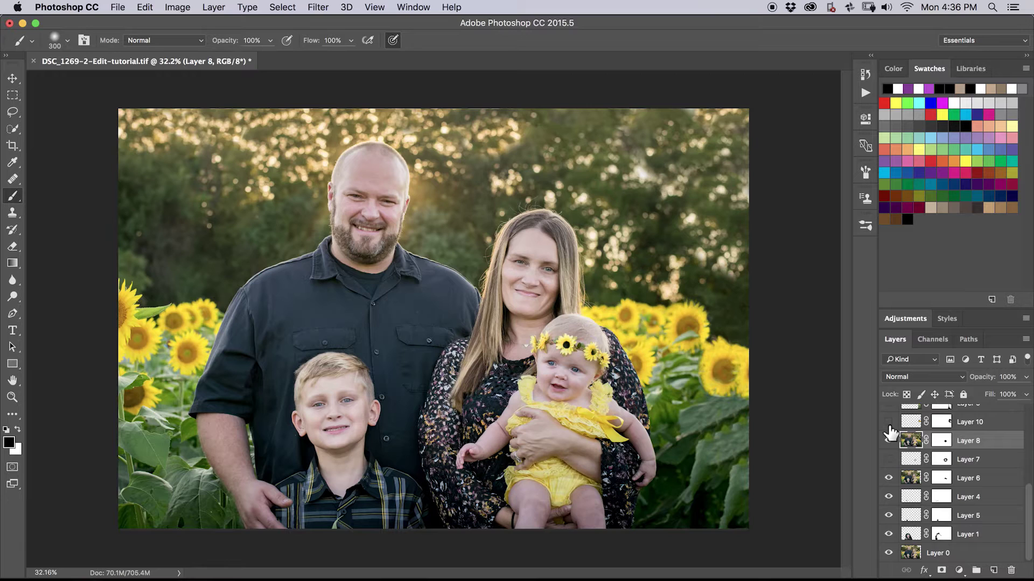
Show Layers 10 and 9, toggling them to compare the sunflowers and leaves along the photo's right edge.
click(888, 437)
click(888, 425)
click(888, 424)
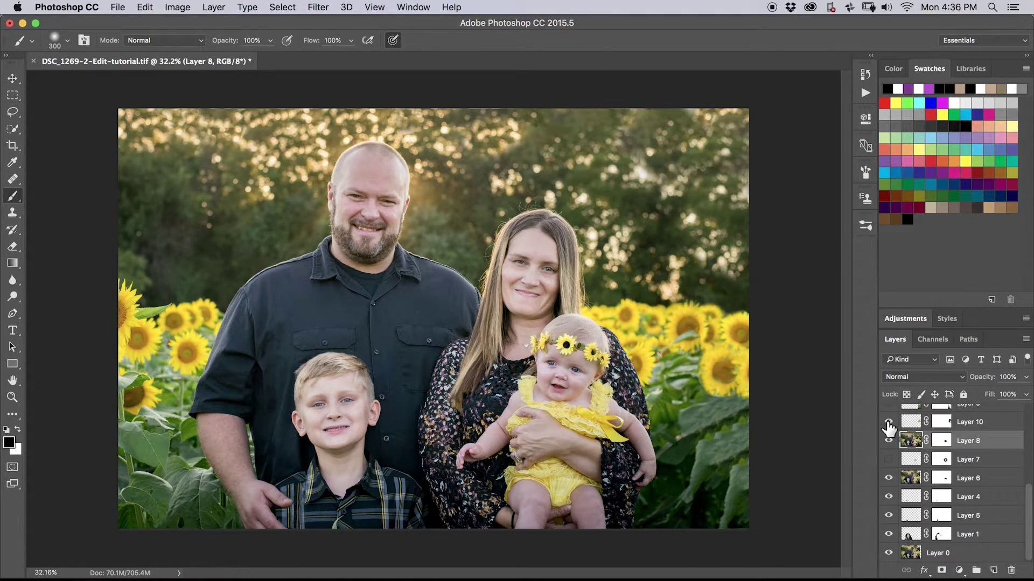
scroll(888, 427, up, 1)
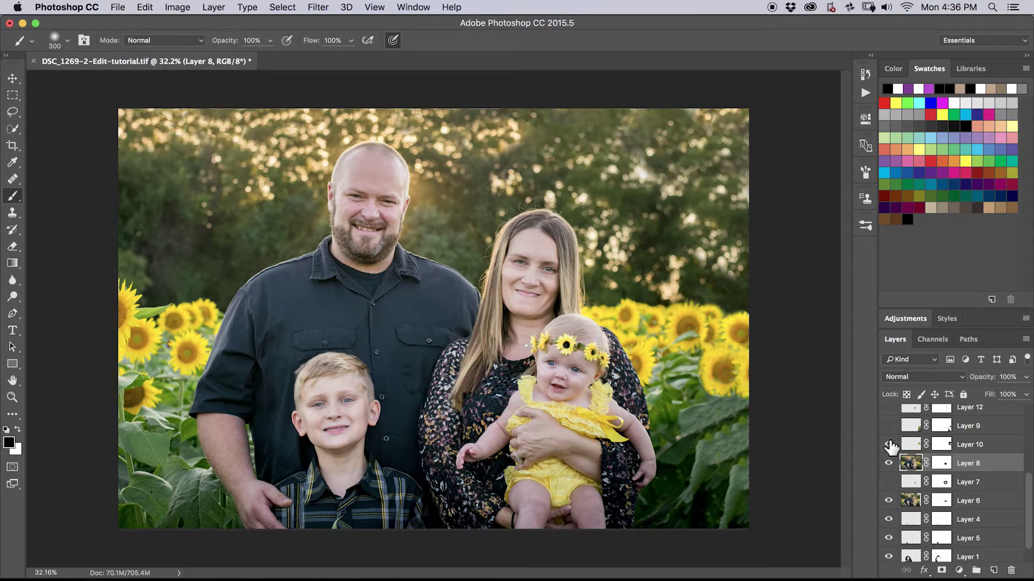
click(888, 442)
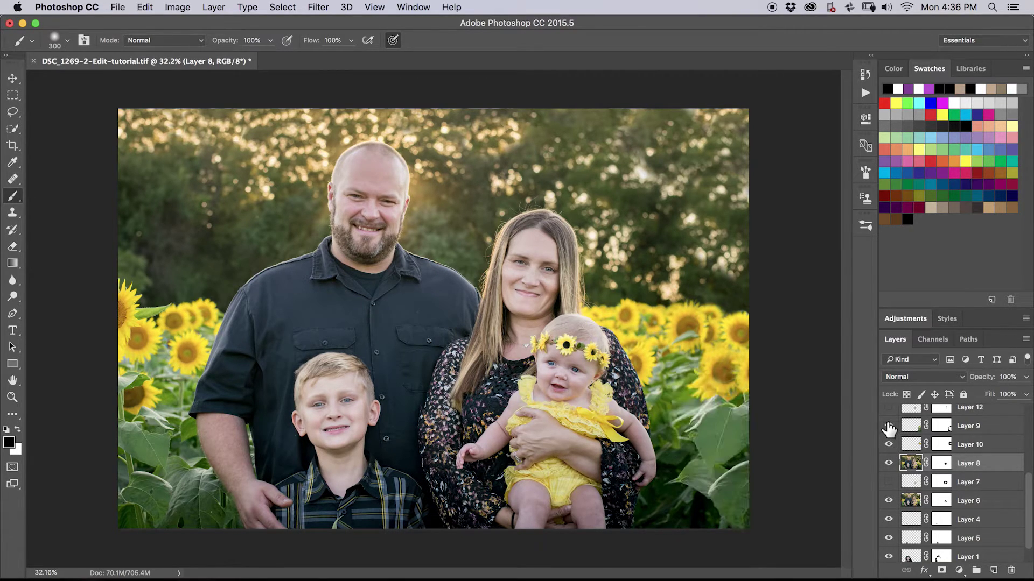
click(888, 425)
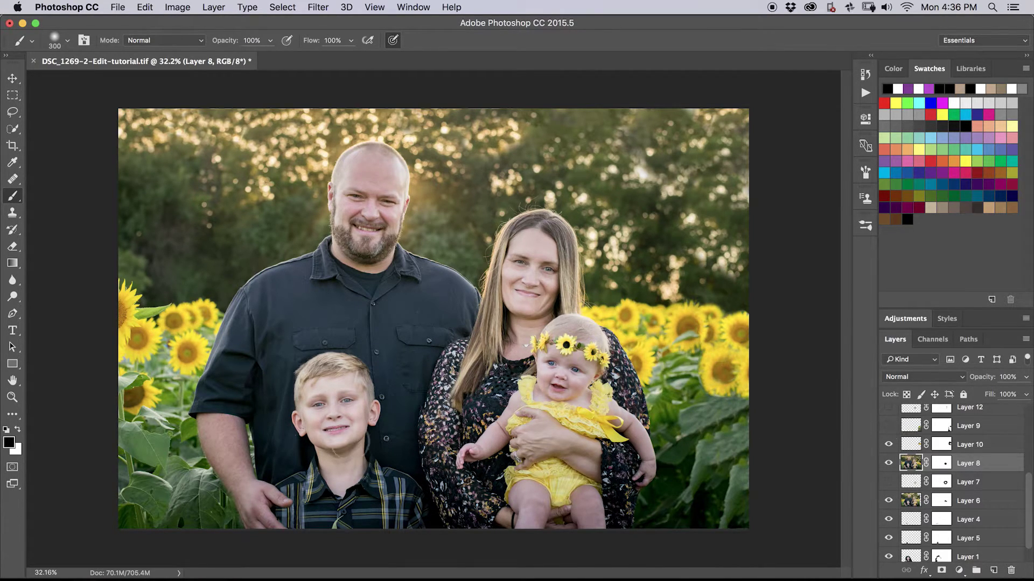
click(888, 426)
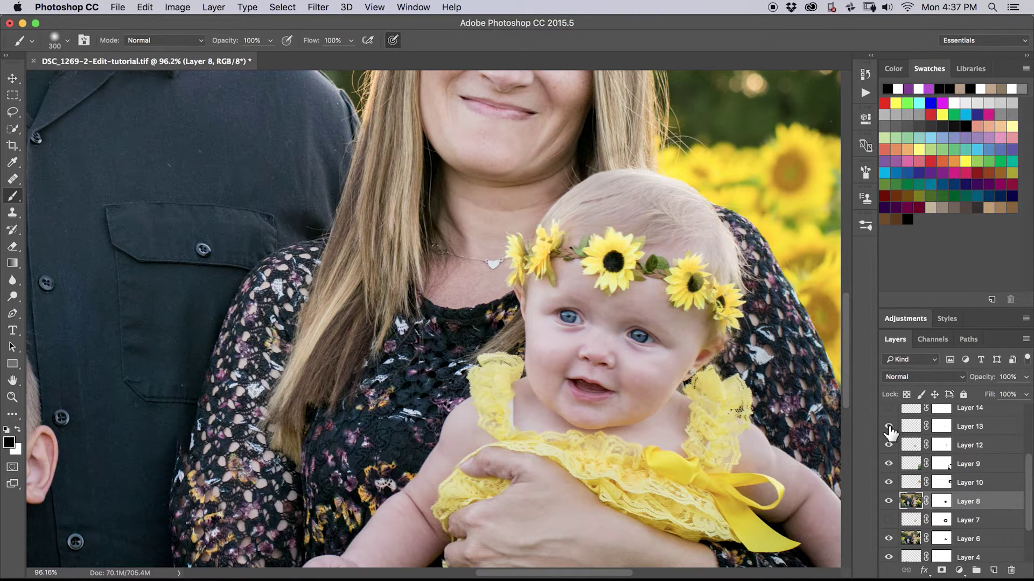
Show Layers 13 and 14, and toggle Layer 15 to compare the whole family portrait, leaving it visible.
click(888, 427)
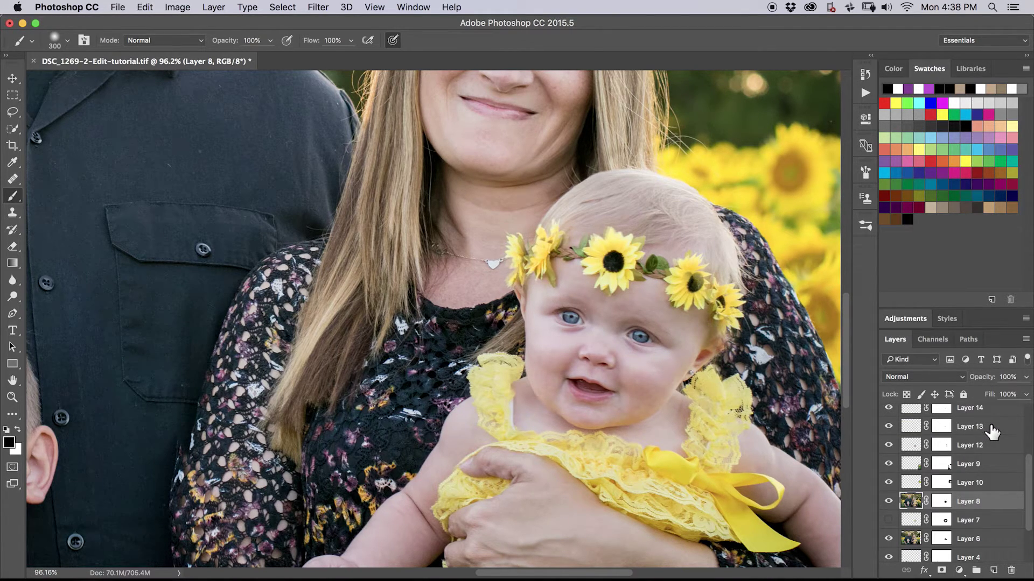
scroll(991, 430, up, 4)
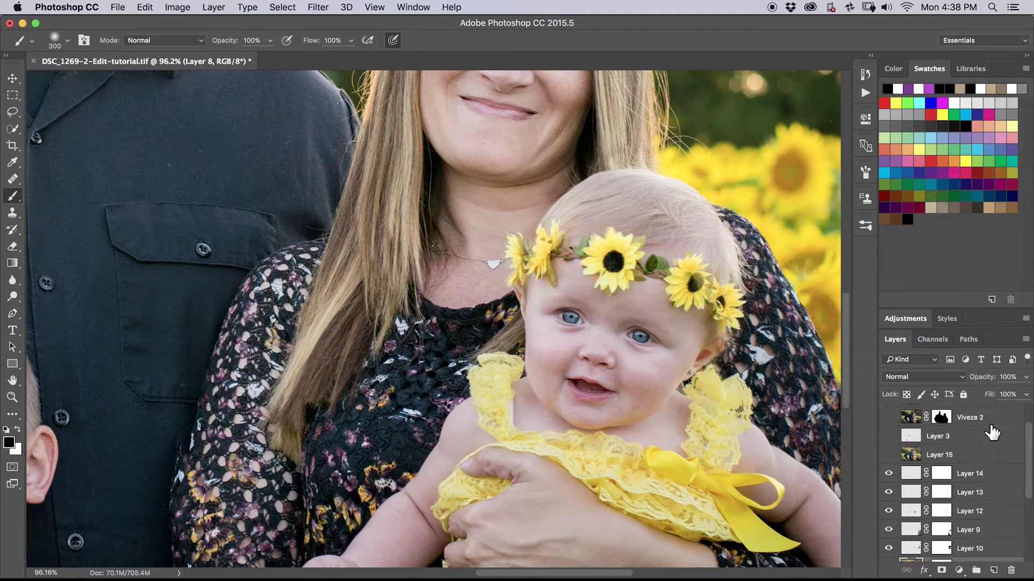
key(z)
mouse_move(699, 463)
mouse_down()
mouse_move(512, 447)
mouse_move(574, 437)
mouse_up()
key(b)
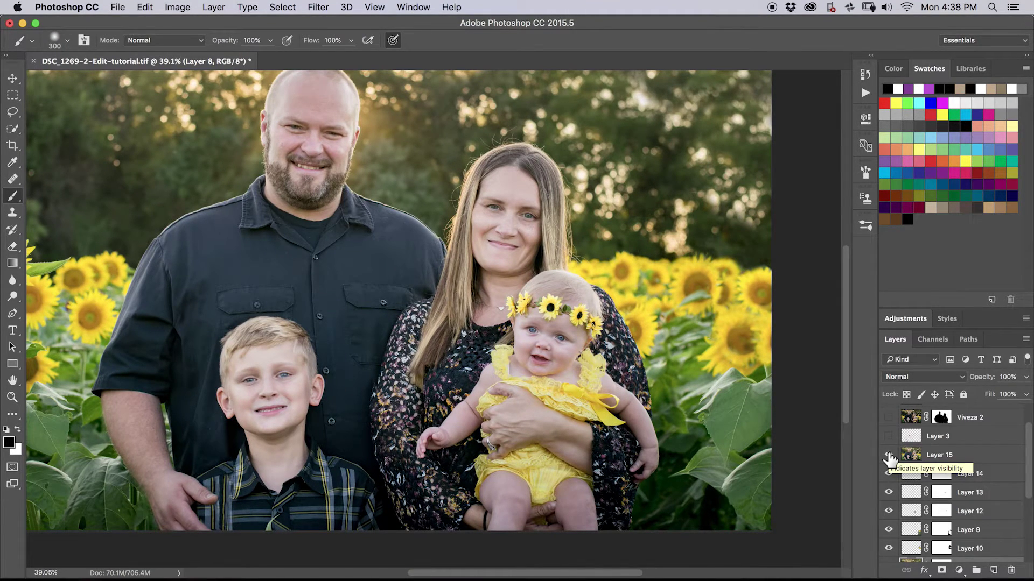
click(888, 456)
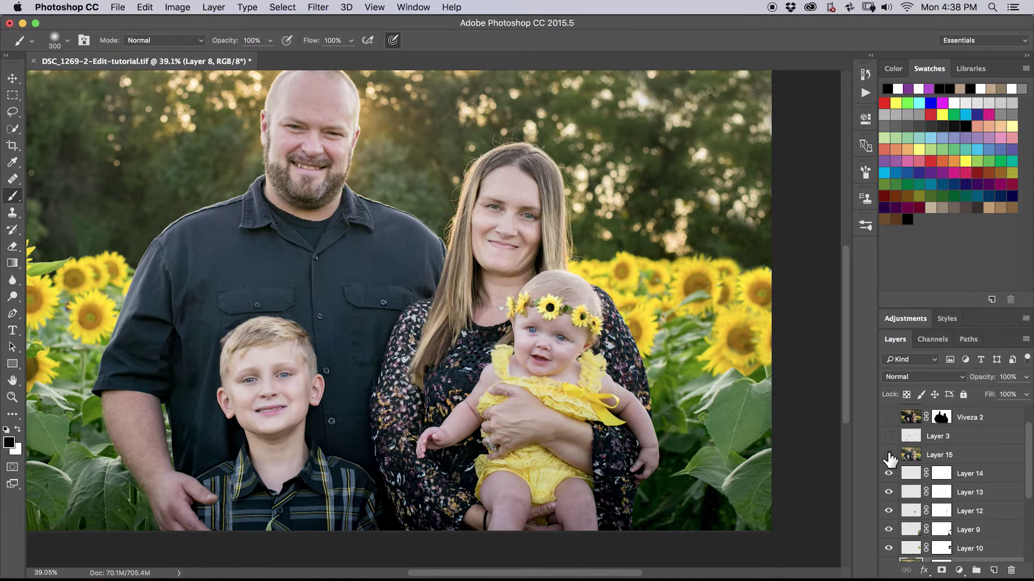
click(888, 457)
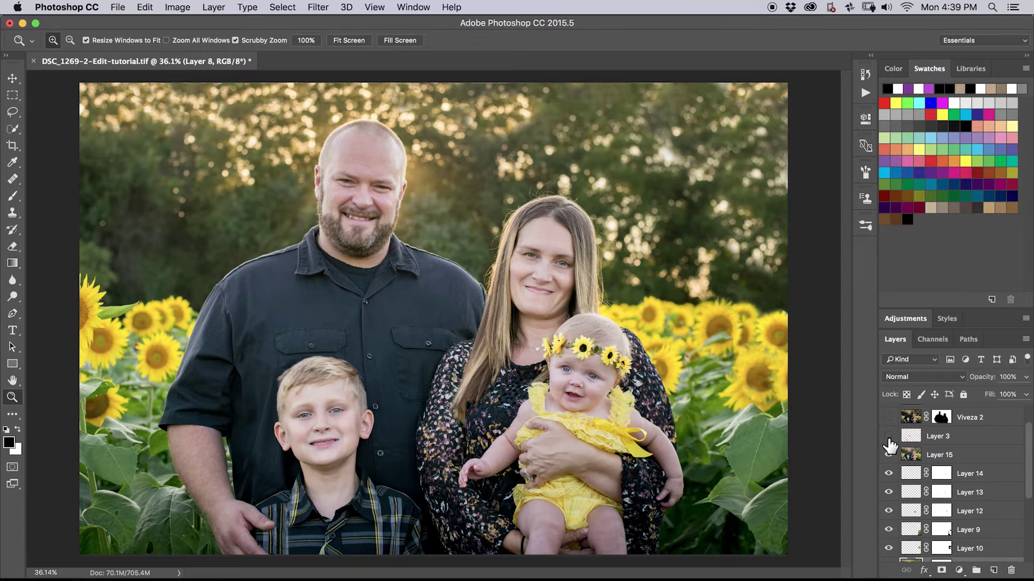
Toggle Layer 3's magenta markings on and off to review the marked problem areas, leaving the layer hidden.
click(888, 437)
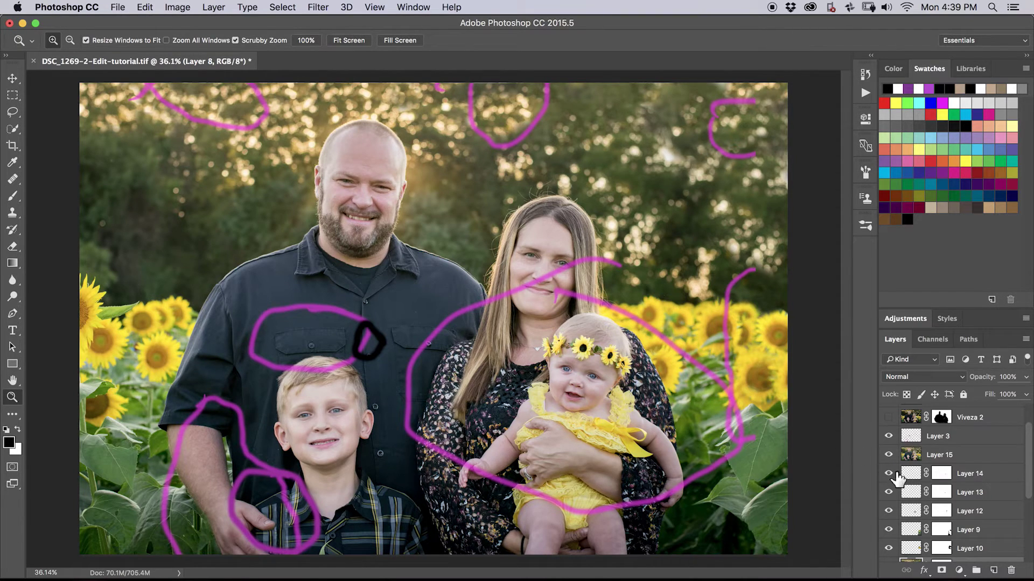
click(888, 437)
click(888, 436)
click(888, 437)
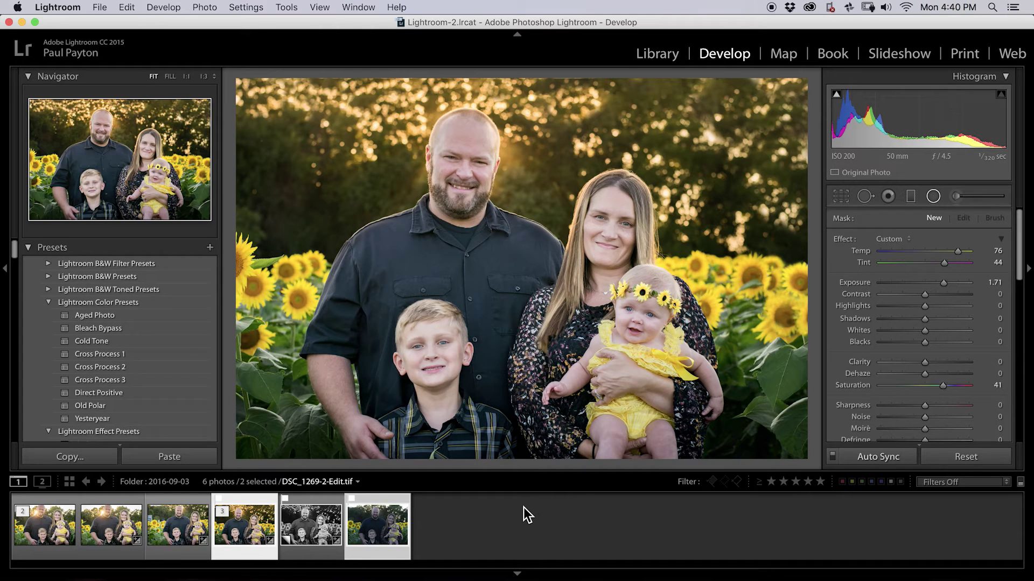
In Lightroom, select the radial filter covering the tree background and set its mask brush to Erase.
click(532, 149)
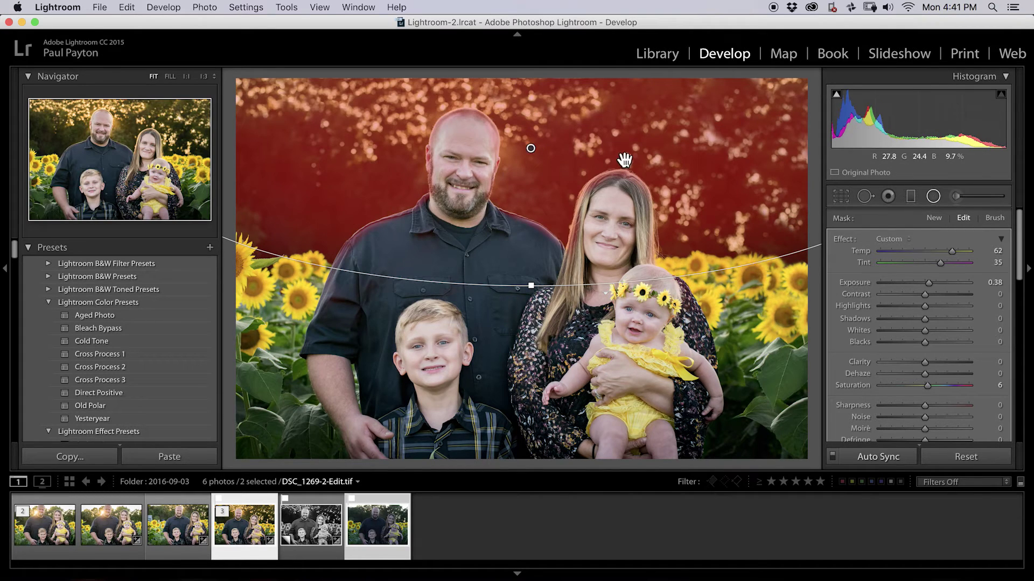
click(995, 218)
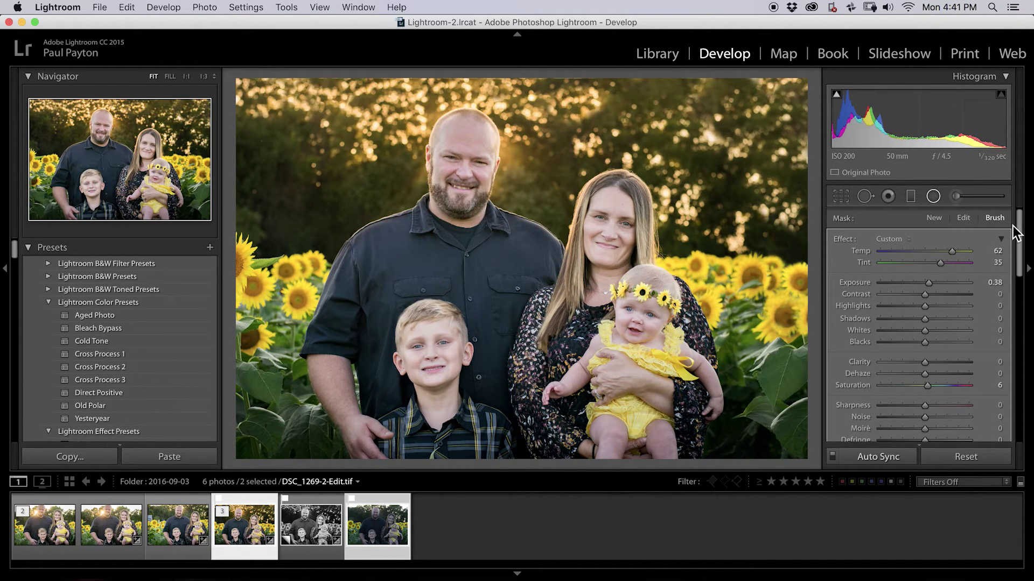
drag(1019, 236, 1021, 279)
click(963, 337)
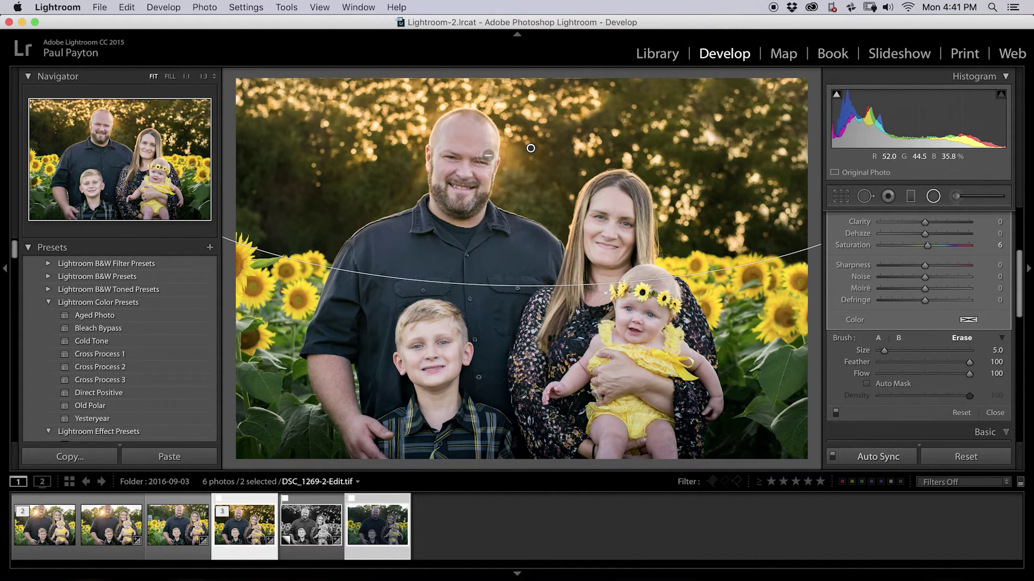
Toggle the radial filter's red mask overlay to inspect its coverage around the family, and close the filter tool.
key(o)
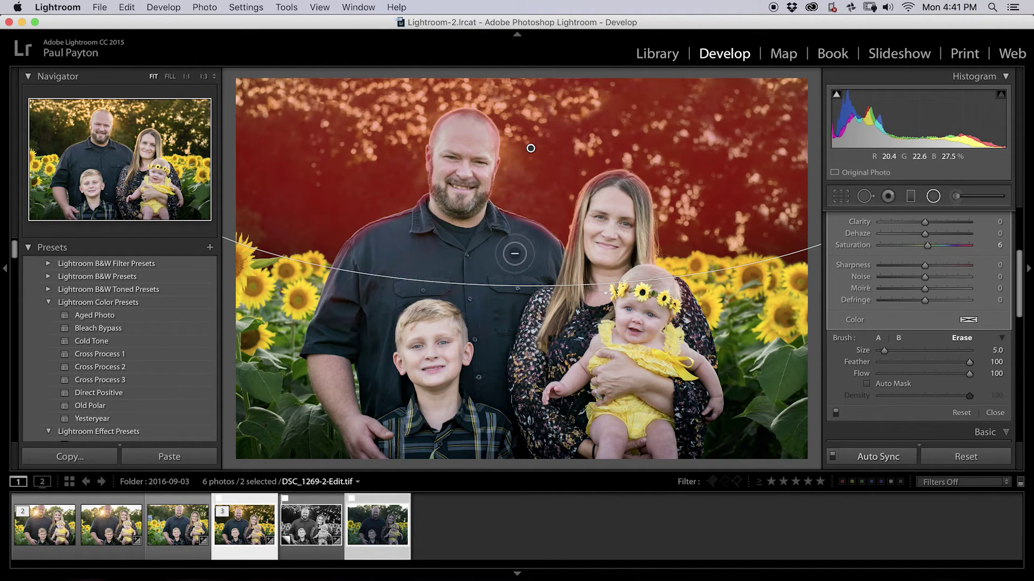
key(o)
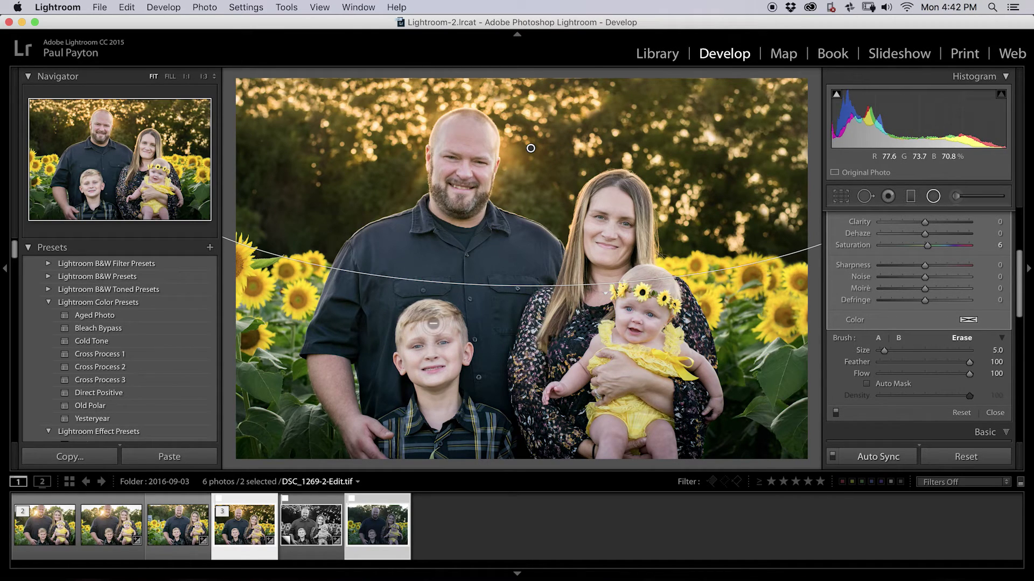
click(931, 197)
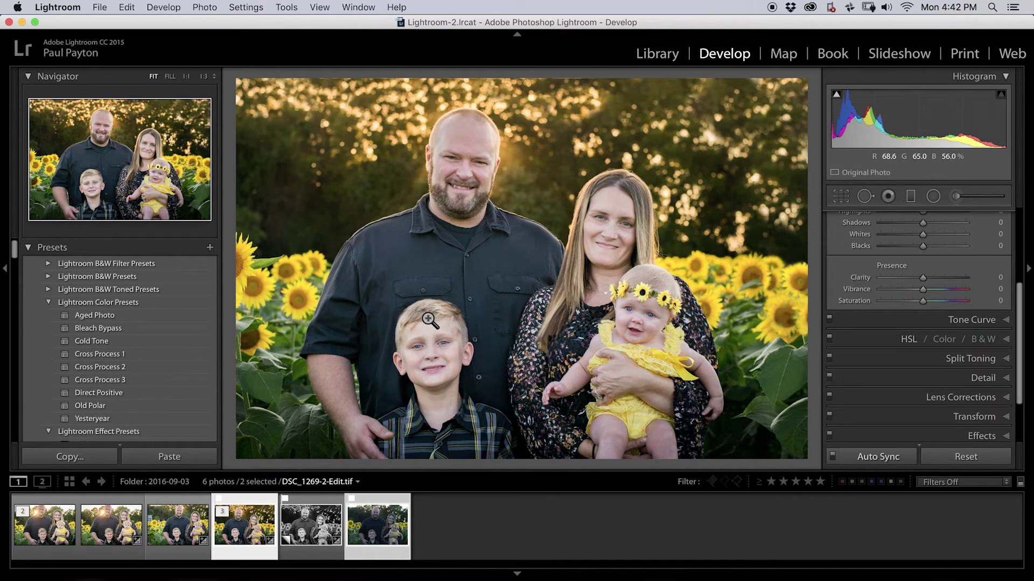